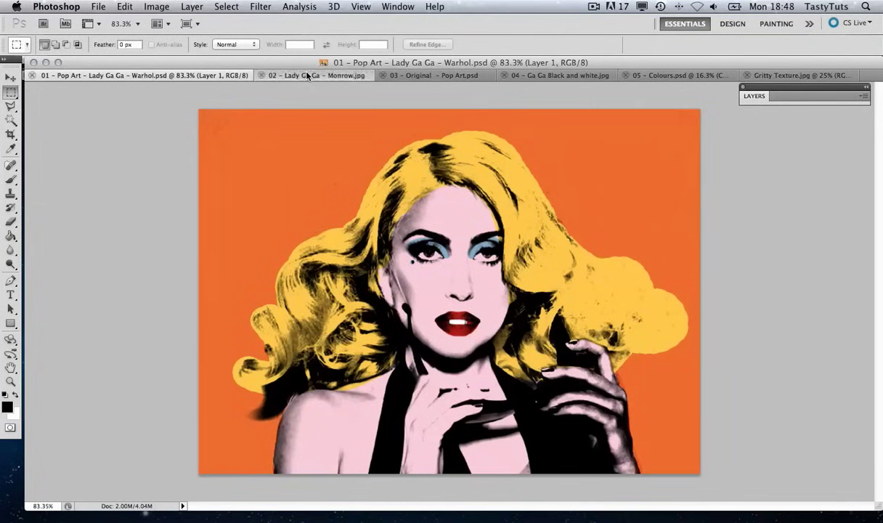
{"action": "left_click", "coordinate": [294, 75]}
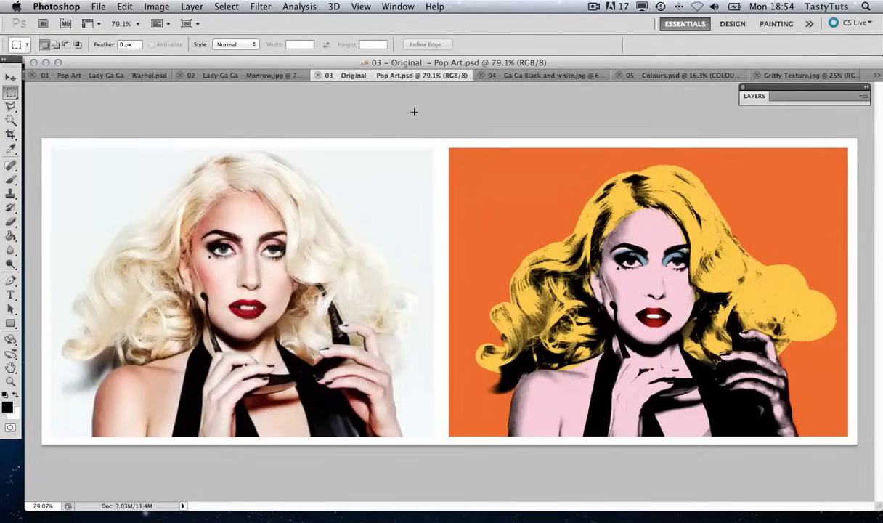
Create a new A4 document from the International Paper preset with the resolution set to 150 pixels/inch.
{"action": "left_click", "coordinate": [98, 7]}
{"action": "left_click", "coordinate": [110, 22]}
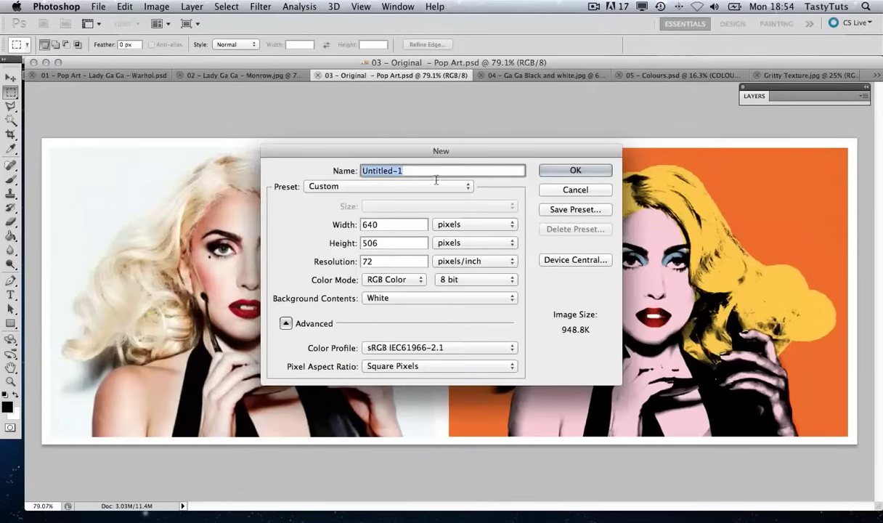
{"action": "left_click", "coordinate": [466, 188]}
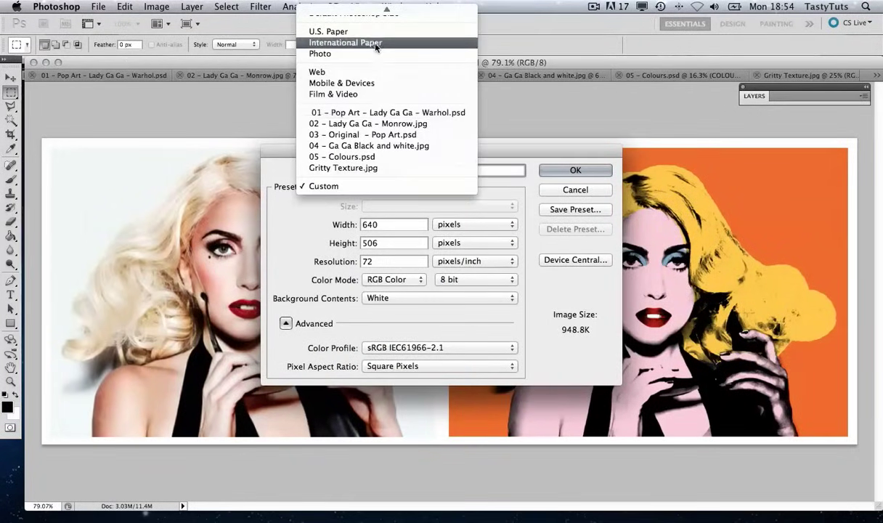
{"action": "left_click", "coordinate": [356, 42]}
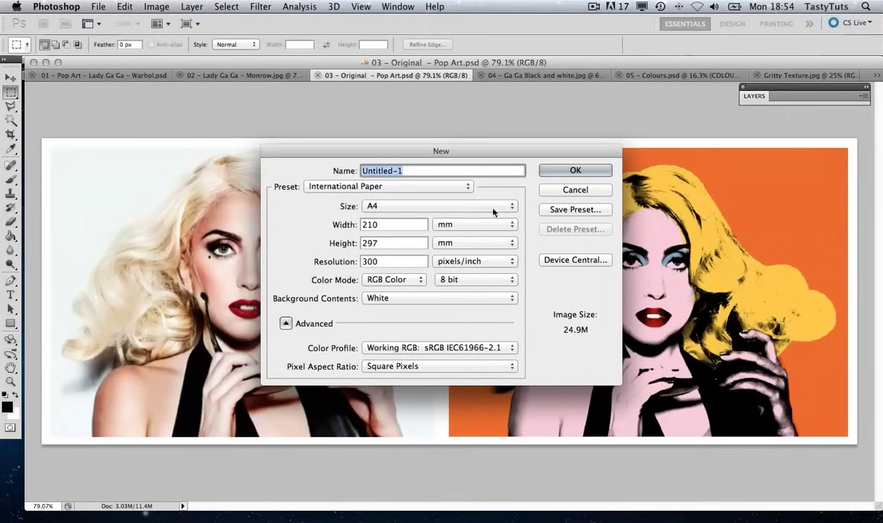
{"action": "double_click", "coordinate": [385, 259]}
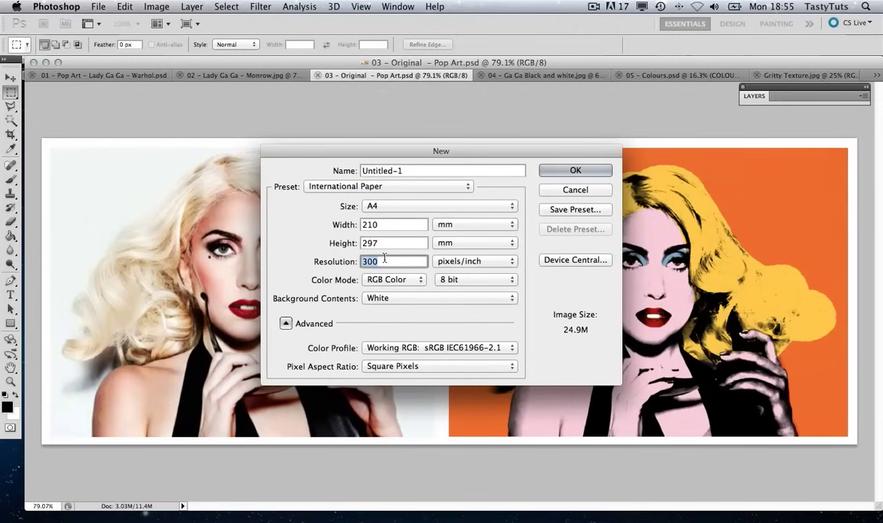
{"action": "type", "text": "150"}
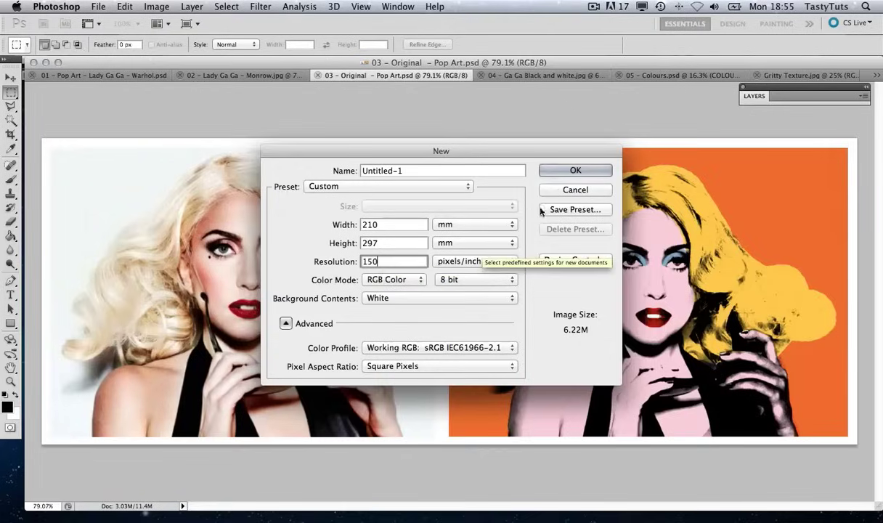
{"action": "left_click", "coordinate": [573, 171]}
Rotate the blank canvas by 90 degrees so the page is landscape.
{"action": "left_click", "coordinate": [156, 6]}
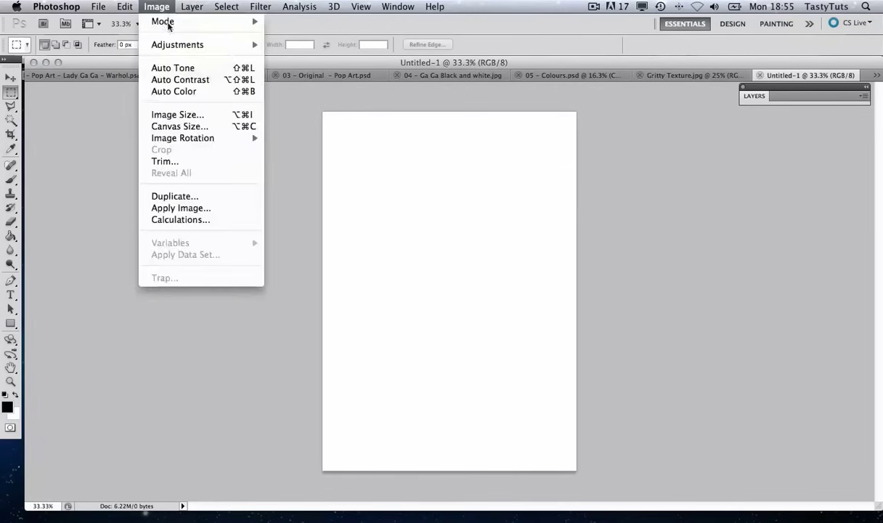
{"action": "mouse_move", "coordinate": [225, 138]}
{"action": "left_click", "coordinate": [331, 150]}
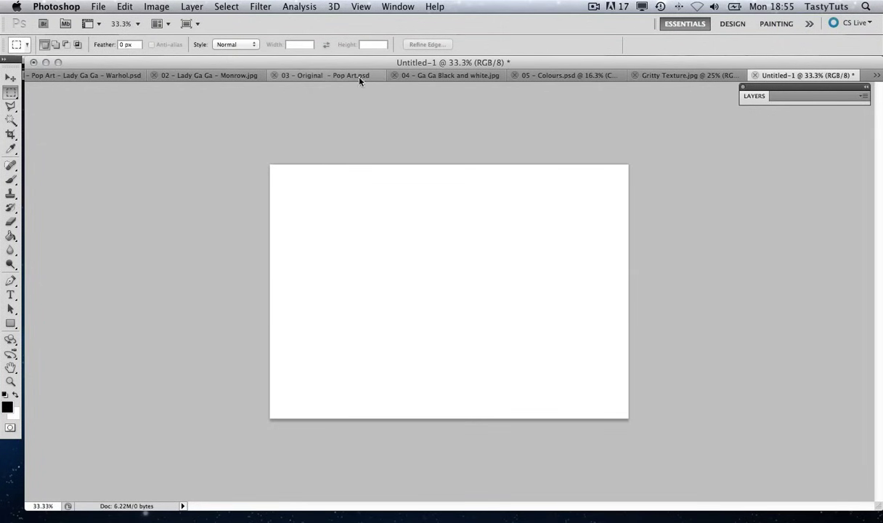
Copy the colour photo on Layer 5 of 03 - Original - Pop Art.psd into the new Untitled-1 document.
{"action": "left_click", "coordinate": [314, 76]}
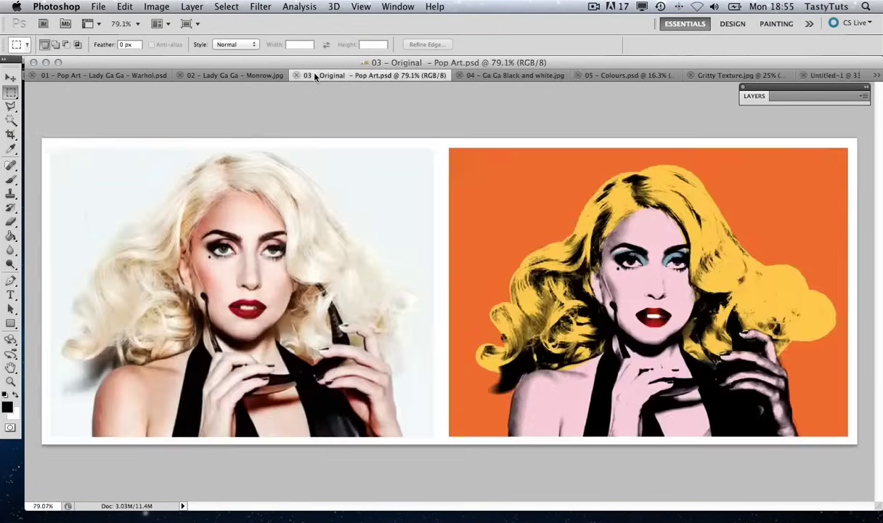
{"action": "left_click", "coordinate": [753, 95]}
{"action": "left_click", "coordinate": [800, 142]}
{"action": "key", "text": "super+a"}
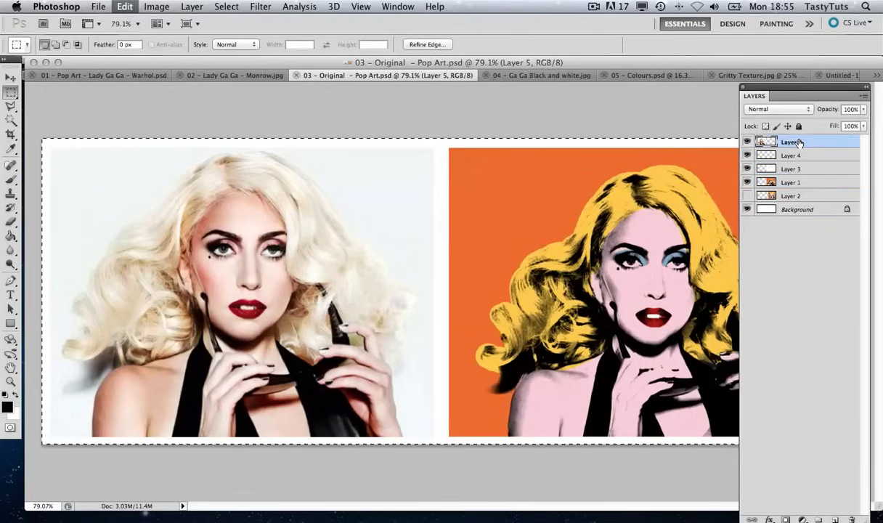
{"action": "left_click", "coordinate": [833, 75]}
{"action": "key", "text": "super+v"}
Move the pasted photo down to the page's lower edge and scale it up proportionally to about 193%.
{"action": "key", "text": "v"}
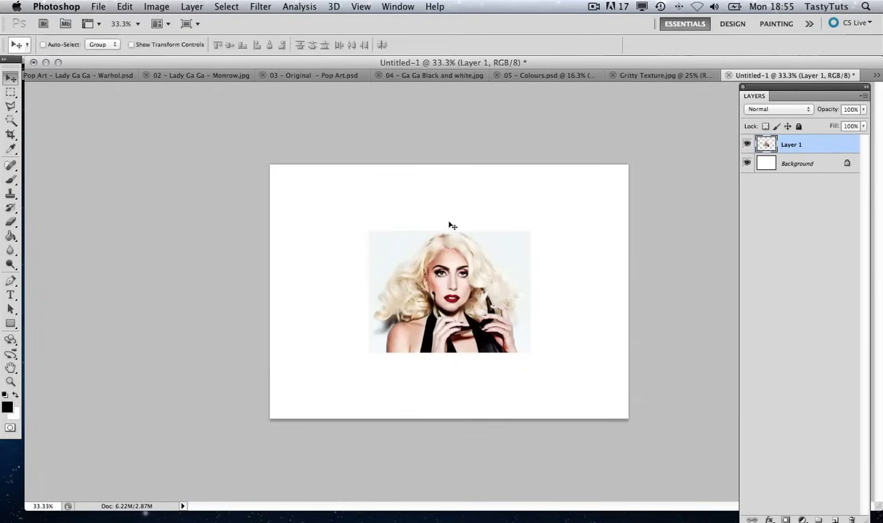
{"action": "left_click_drag", "start_coordinate": [443, 260], "coordinate": [366, 325]}
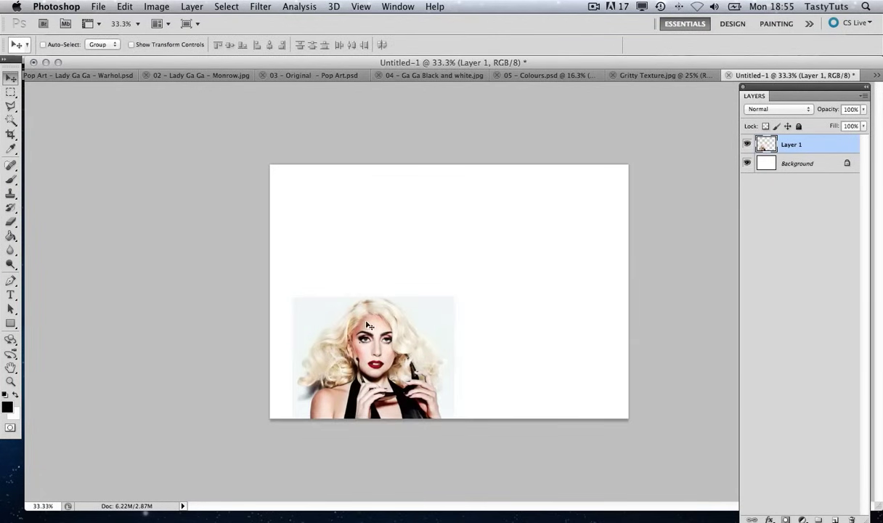
{"action": "key", "text": "super+t"}
{"action": "left_click_drag", "start_coordinate": [454, 298], "coordinate": [626, 212]}
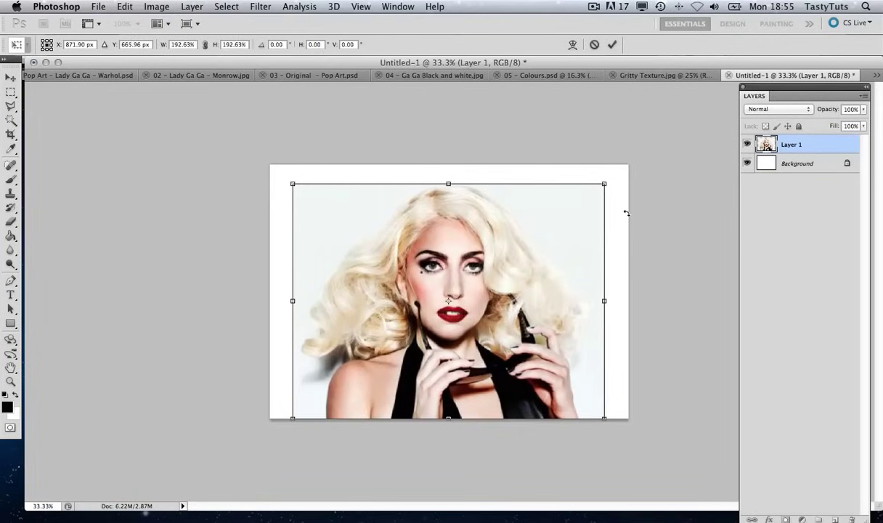
{"action": "key", "text": "Return"}
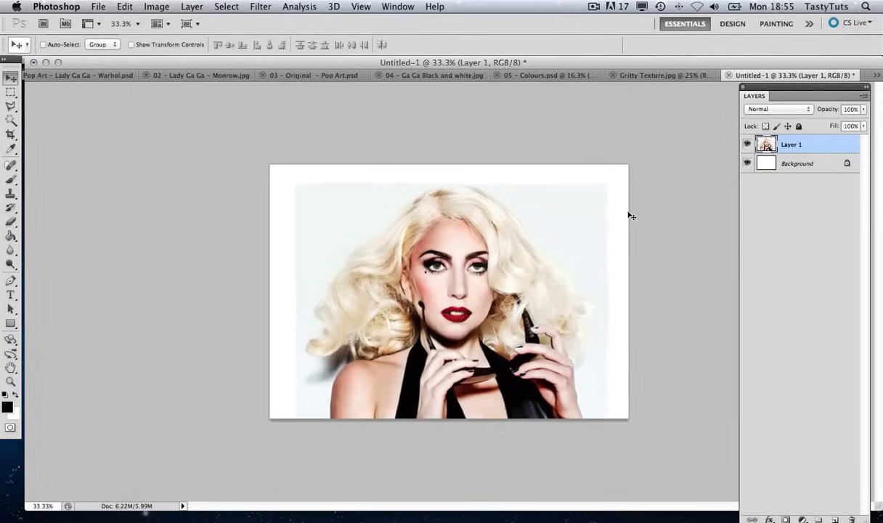
Nudge the enlarged photo slightly left to centre it horizontally on the page.
{"action": "key", "text": "Left"}
{"action": "key", "text": "Left"}
{"action": "key", "text": "Left"}
{"action": "key", "text": "Left"}
{"action": "key", "text": "Left"}
{"action": "key", "text": "Left"}
{"action": "key", "text": "Left"}
{"action": "key", "text": "Left"}
{"action": "key", "text": "Left"}
{"action": "key", "text": "Left"}
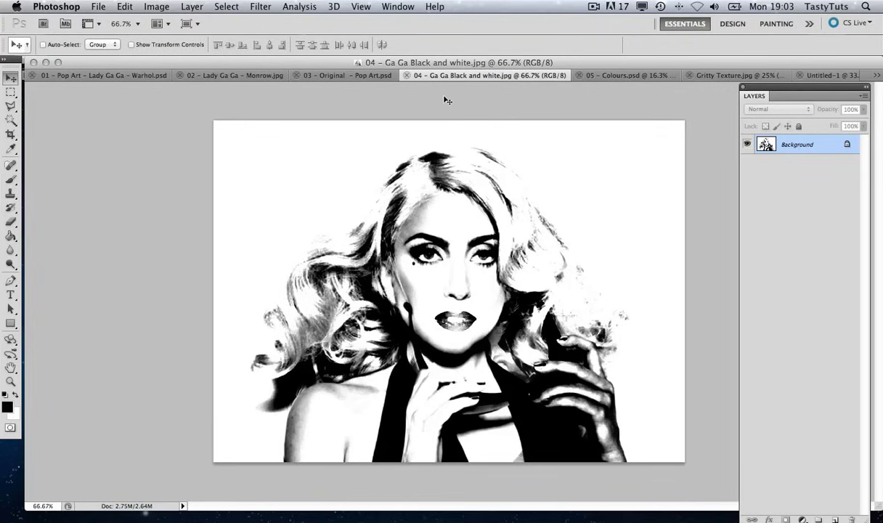
Close 04 - Ga Ga Black and white.jpg and convert the Untitled-1 document to grayscale without flattening its layers.
{"action": "left_click", "coordinate": [408, 74]}
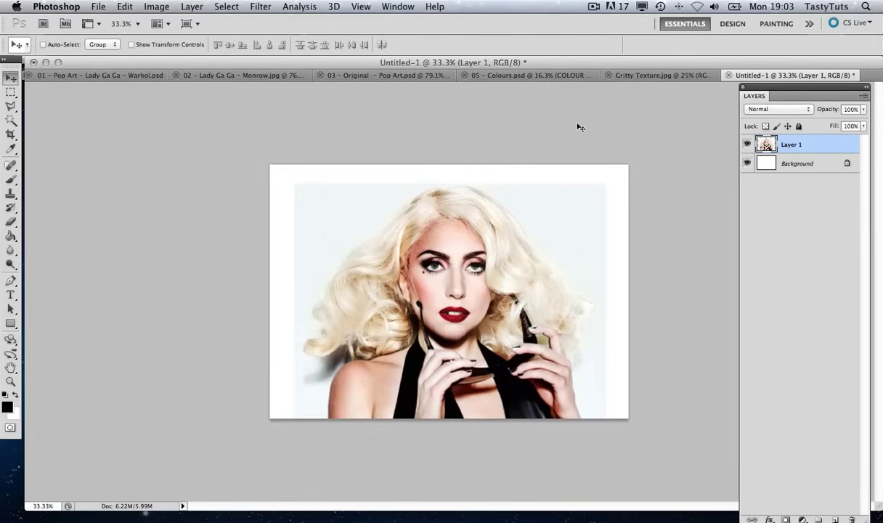
{"action": "left_click", "coordinate": [156, 8]}
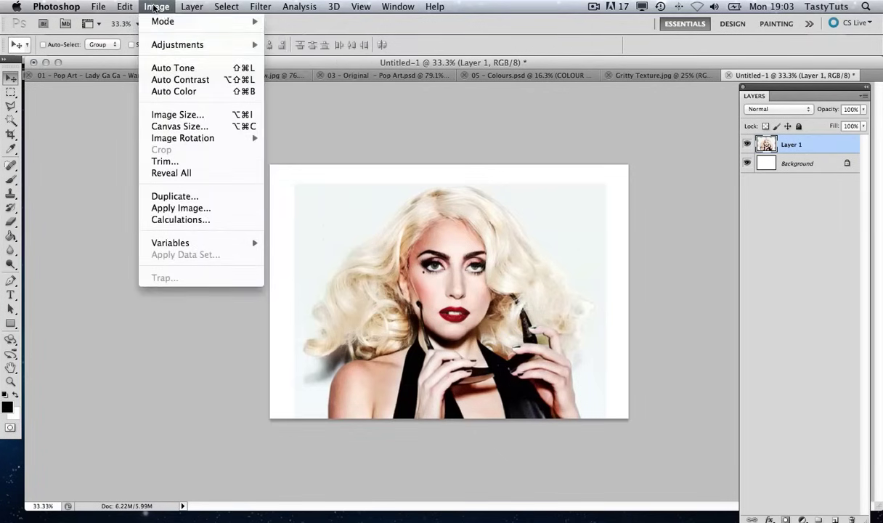
{"action": "mouse_move", "coordinate": [240, 22]}
{"action": "left_click", "coordinate": [318, 35]}
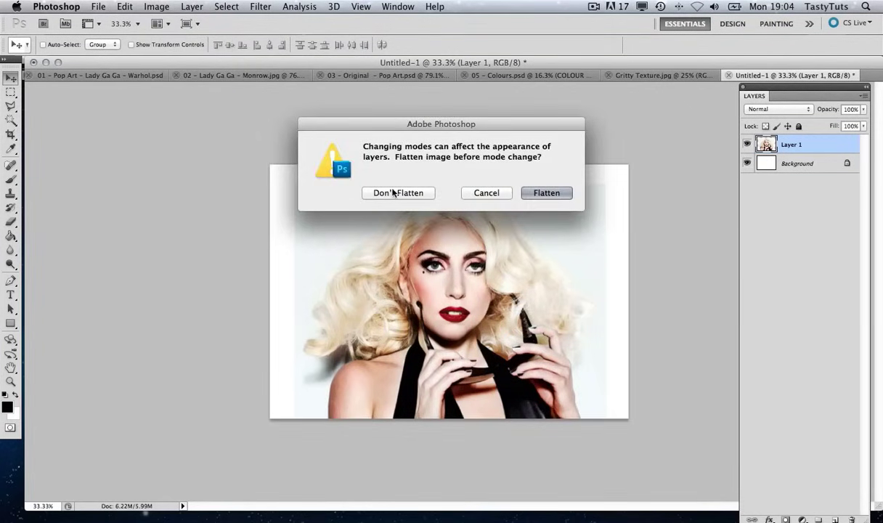
{"action": "left_click", "coordinate": [394, 193]}
{"action": "left_click", "coordinate": [513, 225]}
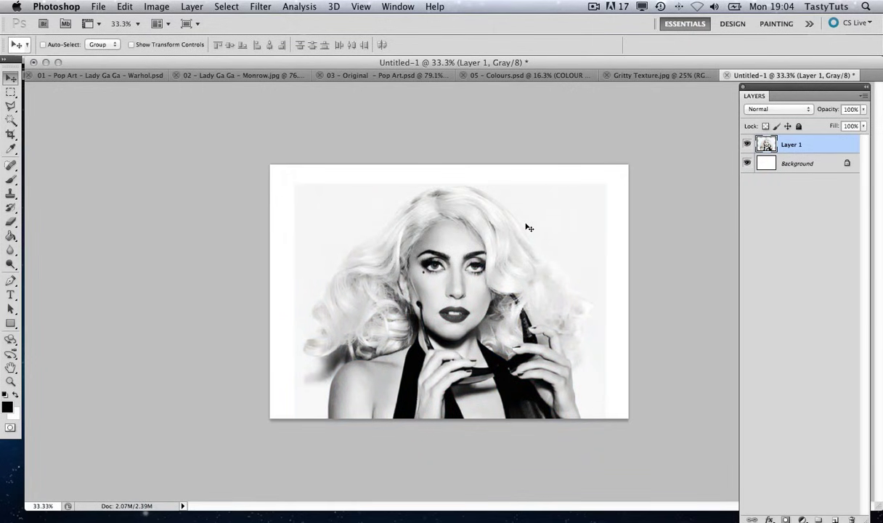
Duplicate Layer 1 within the document and name the copy Hair.
{"action": "right_click", "coordinate": [807, 150]}
{"action": "left_click", "coordinate": [792, 190]}
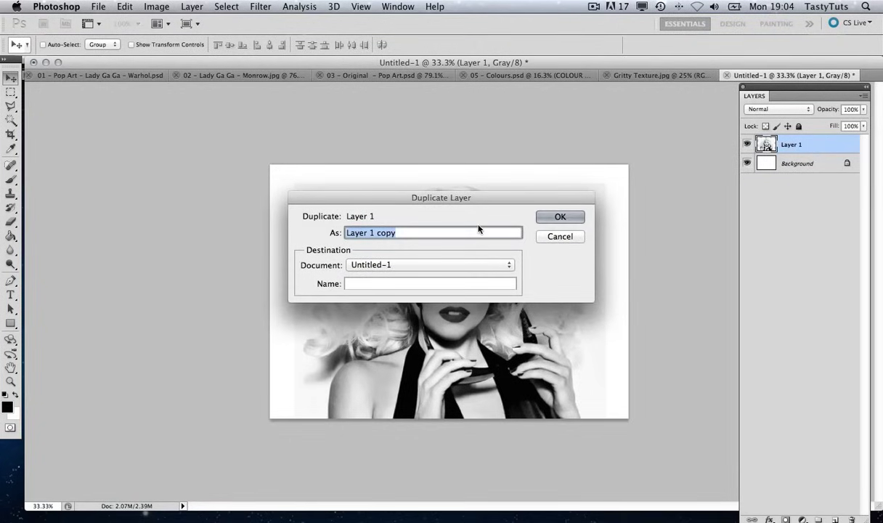
{"action": "type", "text": "Hair"}
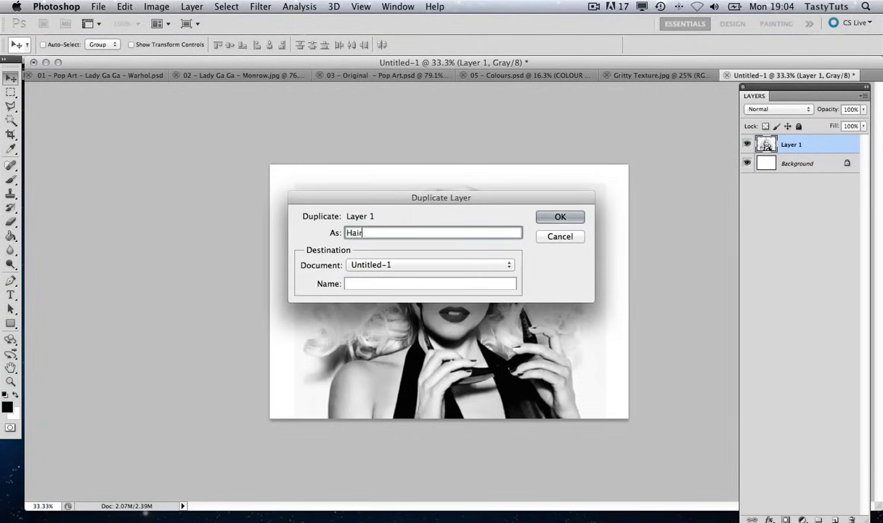
{"action": "left_click", "coordinate": [560, 216]}
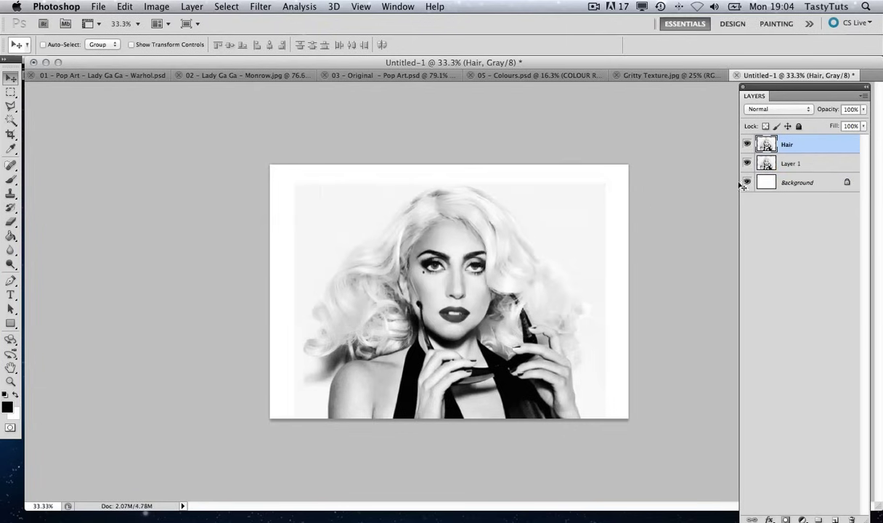
Rename the original photo layer, Layer 1, as Face.
{"action": "double_click", "coordinate": [789, 164]}
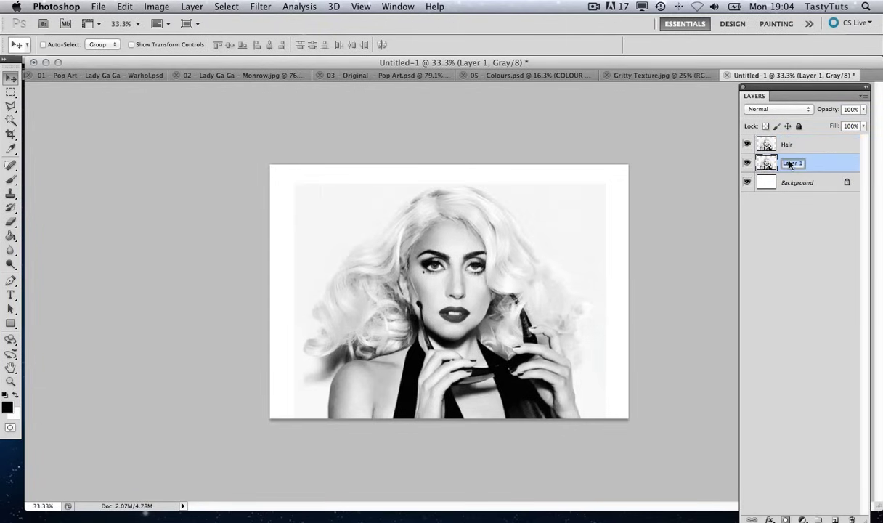
{"action": "type", "text": "Face"}
{"action": "left_click", "coordinate": [823, 182]}
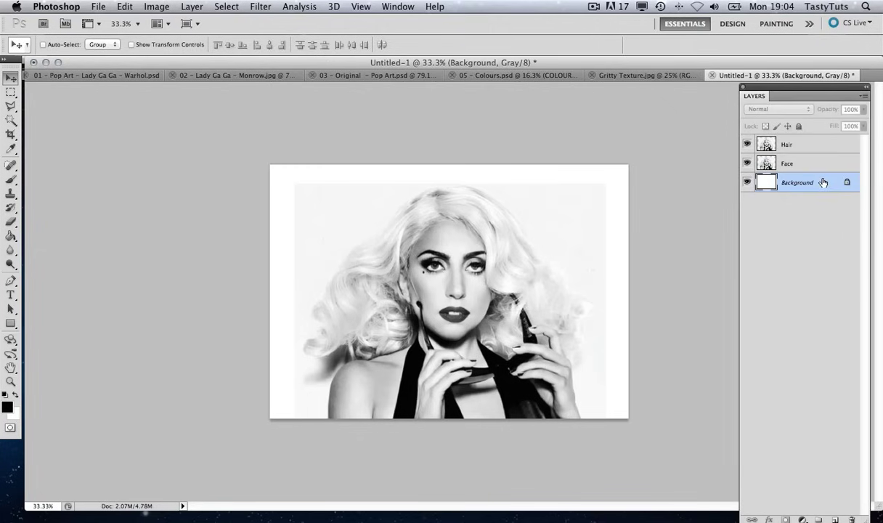
Apply Levels to the Hair layer with input levels of 139, 0.53 and 215 for a high-contrast black-and-white look.
{"action": "left_click", "coordinate": [812, 147]}
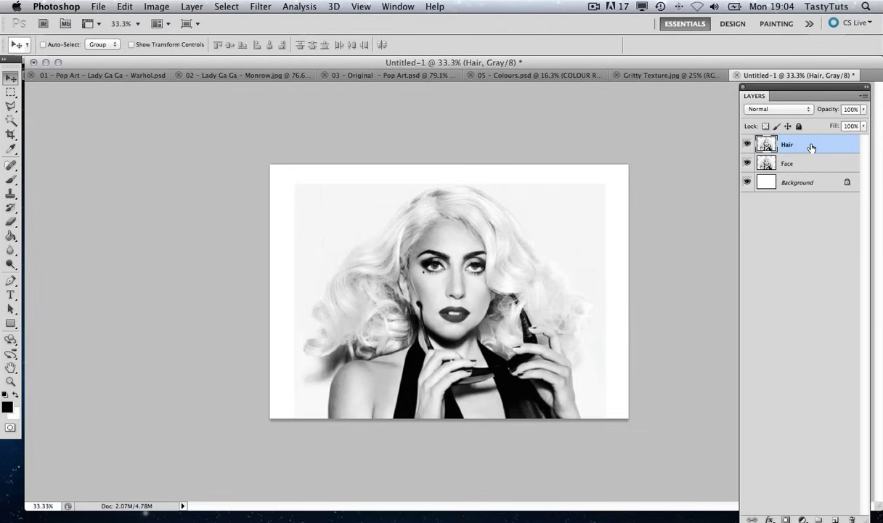
{"action": "left_click", "coordinate": [154, 7]}
{"action": "mouse_move", "coordinate": [191, 45]}
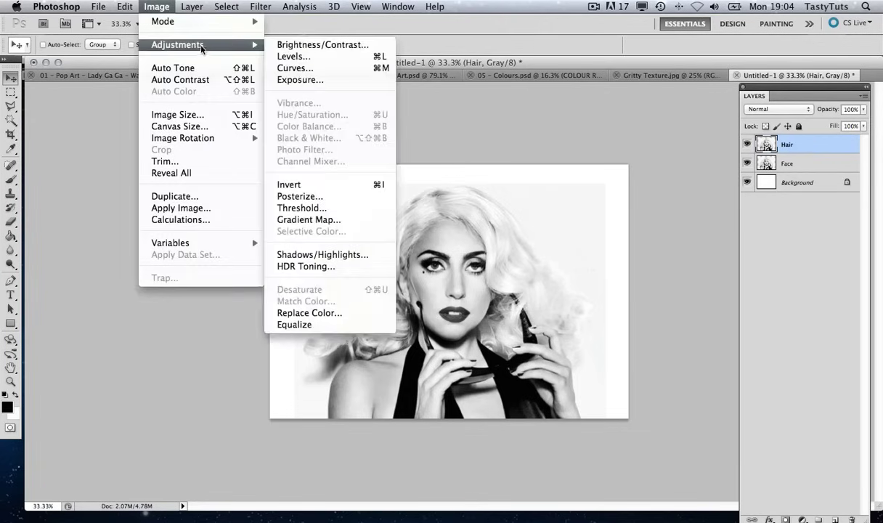
{"action": "left_click", "coordinate": [298, 57]}
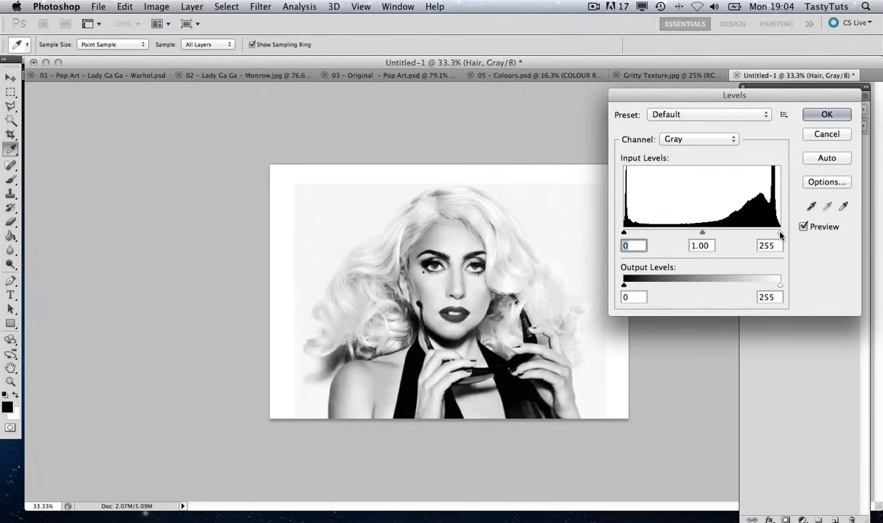
{"action": "left_click_drag", "start_coordinate": [780, 233], "coordinate": [730, 233]}
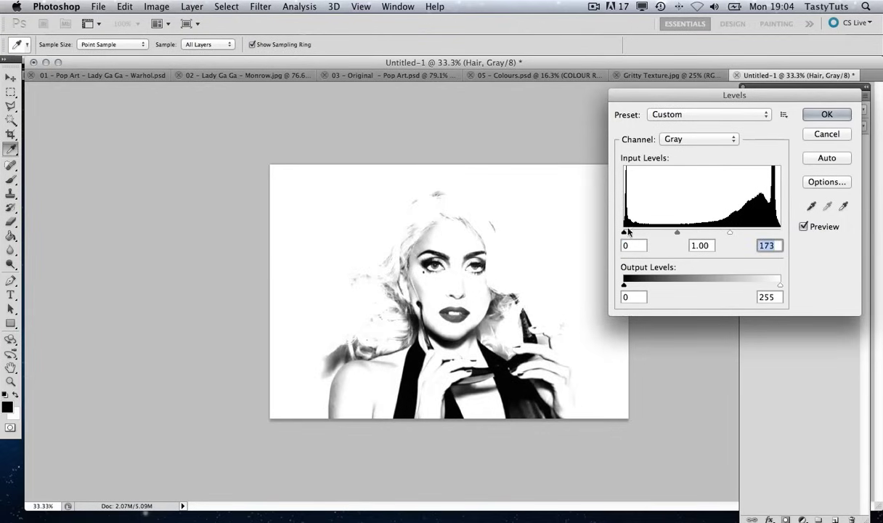
{"action": "left_click_drag", "start_coordinate": [624, 233], "coordinate": [709, 234]}
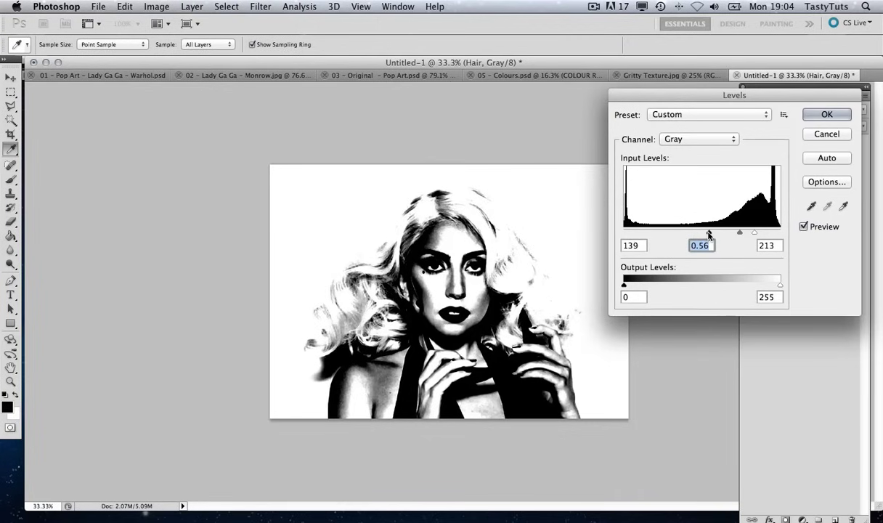
{"action": "key", "text": "shift+Tab"}
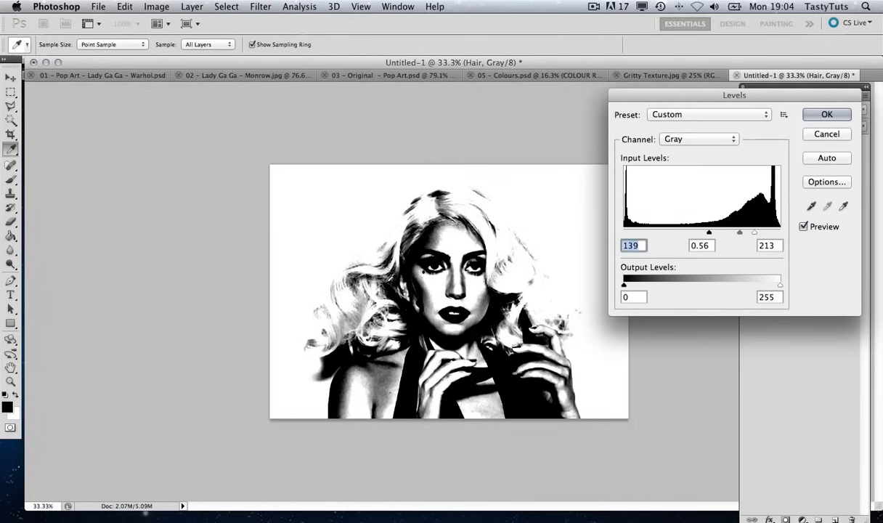
{"action": "left_click_drag", "start_coordinate": [739, 233], "coordinate": [755, 234]}
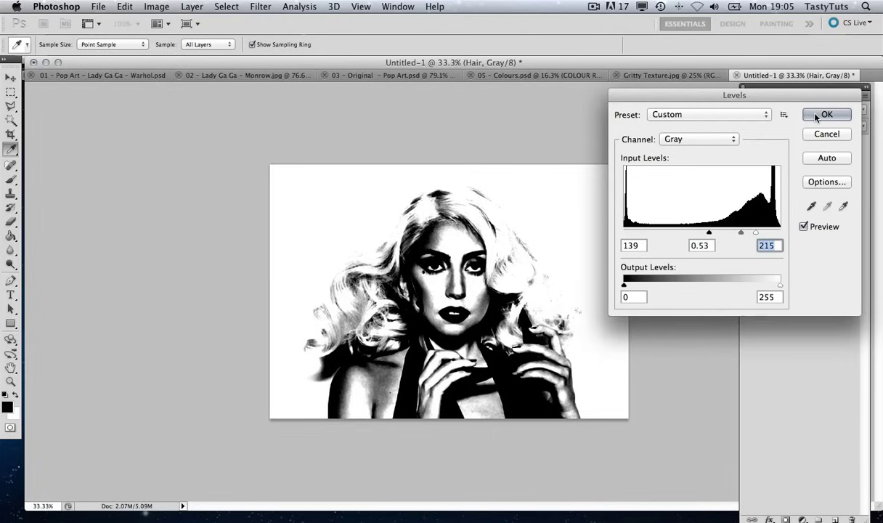
{"action": "left_click", "coordinate": [817, 115]}
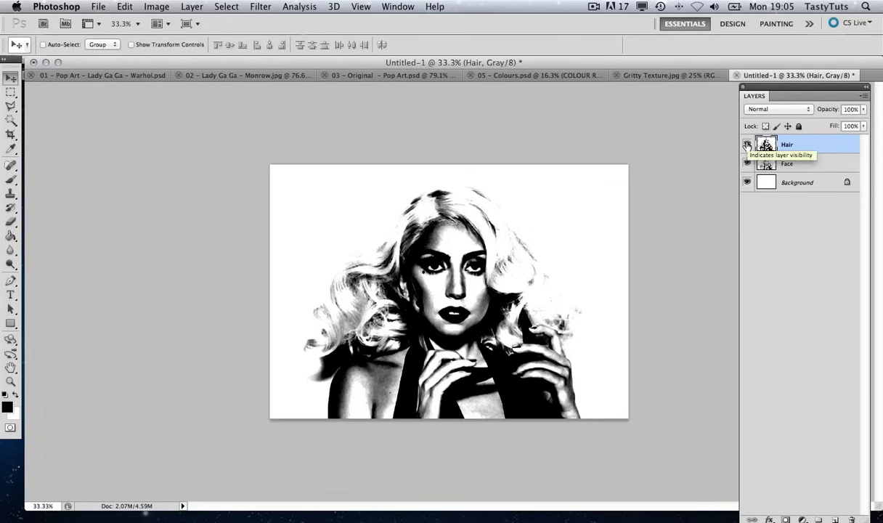
Hide the Hair layer and apply Levels to the Face layer with input levels of 44, 1.71 and 186.
{"action": "left_click", "coordinate": [748, 145]}
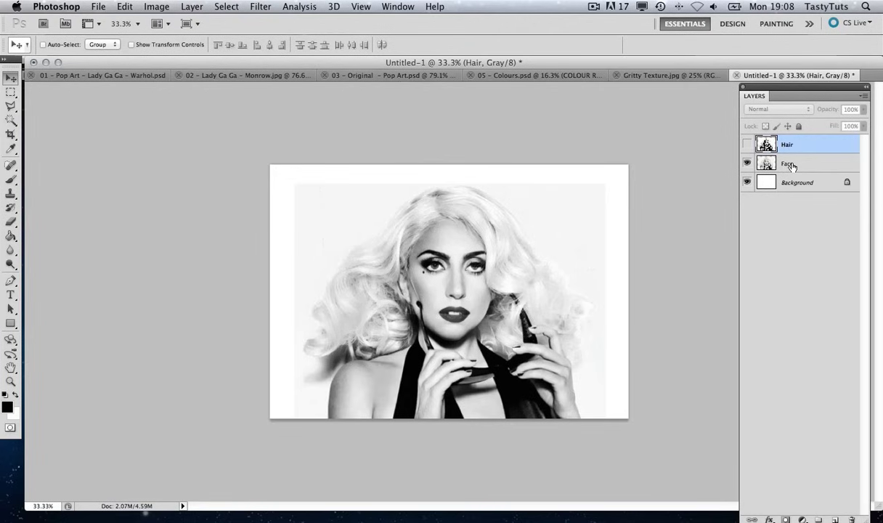
{"action": "left_click", "coordinate": [792, 166]}
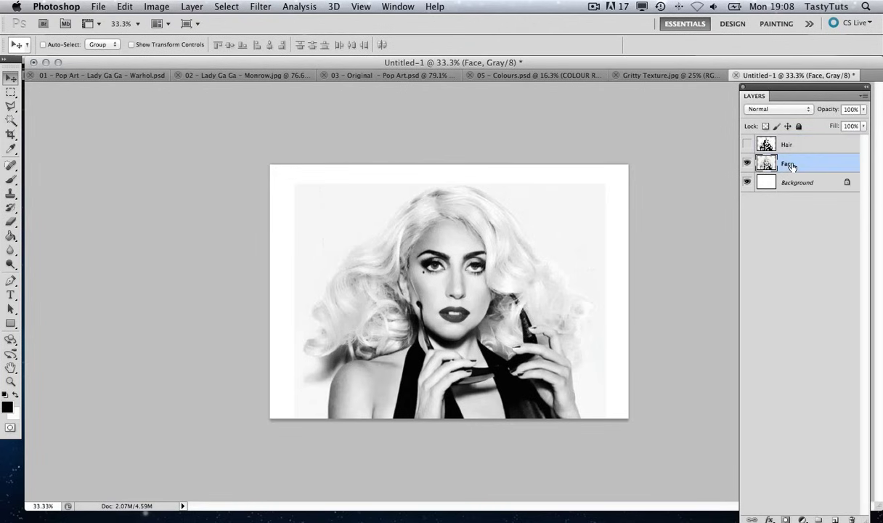
{"action": "left_click", "coordinate": [157, 8]}
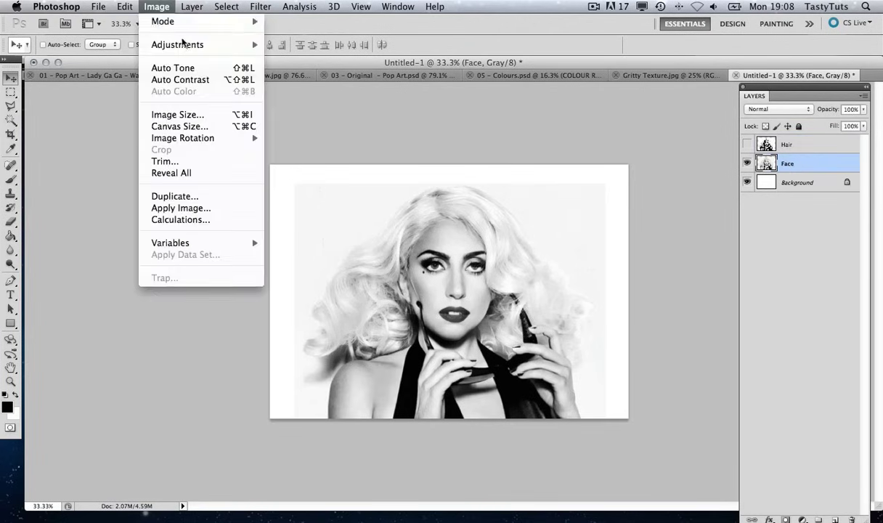
{"action": "mouse_move", "coordinate": [182, 44]}
{"action": "left_click", "coordinate": [342, 59]}
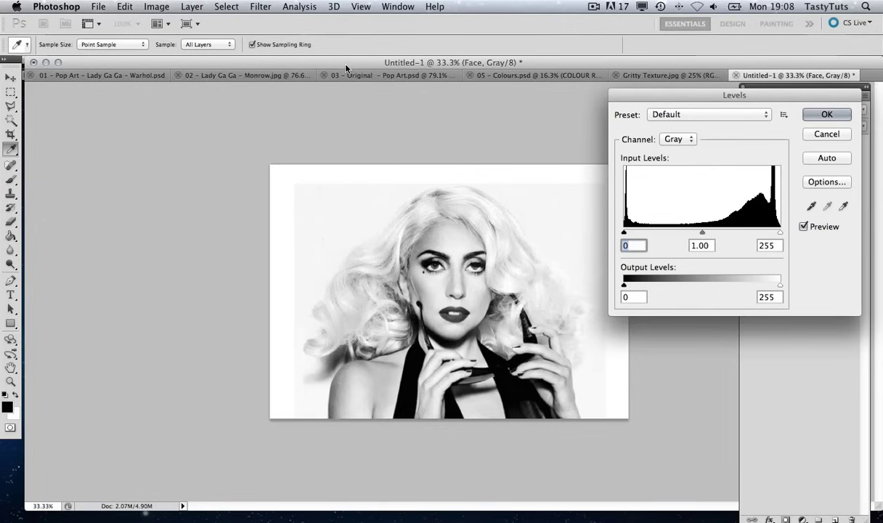
{"action": "left_click_drag", "start_coordinate": [624, 233], "coordinate": [674, 235]}
{"action": "left_click_drag", "start_coordinate": [780, 233], "coordinate": [681, 234]}
{"action": "mouse_move", "coordinate": [752, 235]}
{"action": "left_mouse_down"}
{"action": "mouse_move", "coordinate": [732, 236]}
{"action": "mouse_move", "coordinate": [739, 236]}
{"action": "left_mouse_up"}
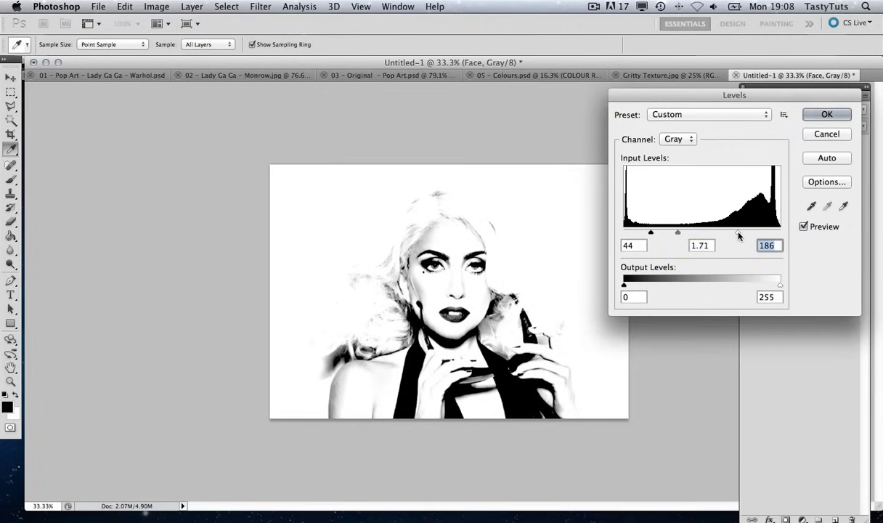
{"action": "left_click", "coordinate": [827, 115]}
{"action": "key", "text": "v"}
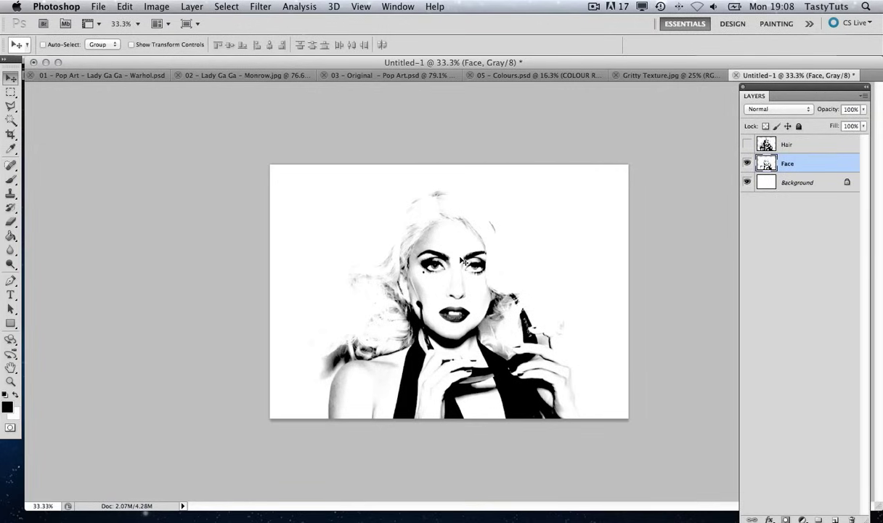
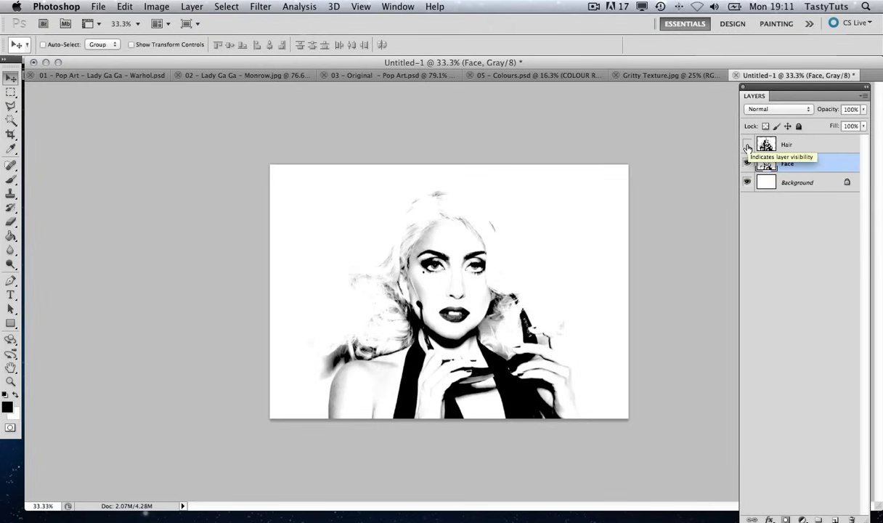
Show the Hair layer and erase the face, neck, chest and bare shoulder from it with a 200 px hard round Eraser brush.
{"action": "left_click", "coordinate": [748, 147]}
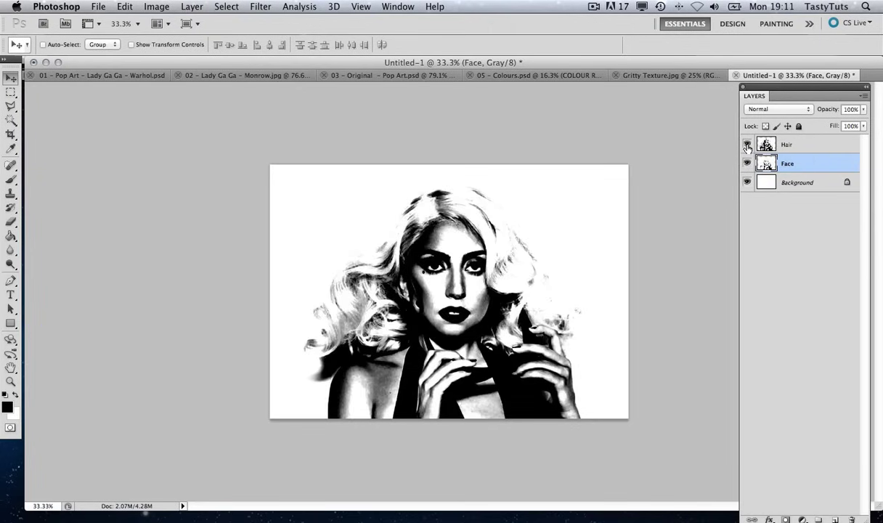
{"action": "scroll", "coordinate": [497, 244], "scroll_direction": "up", "scroll_amount": 1}
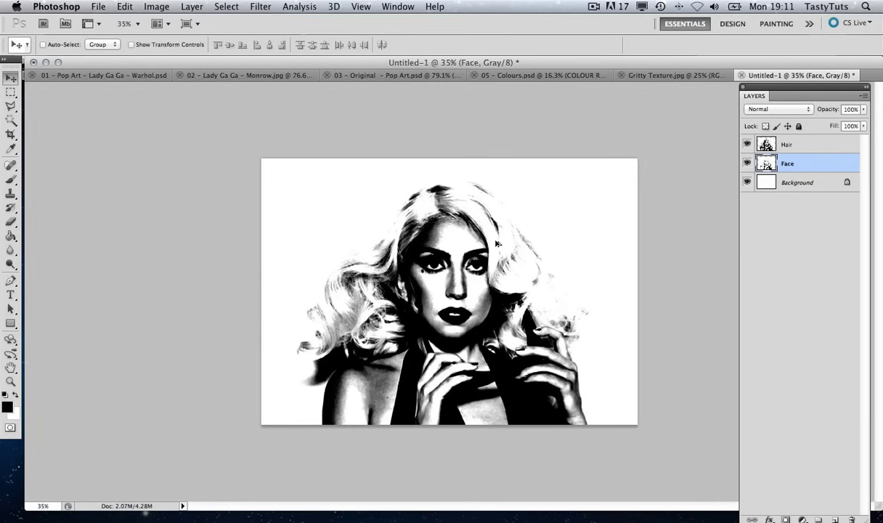
{"action": "scroll", "coordinate": [497, 245], "scroll_direction": "up", "scroll_amount": 4}
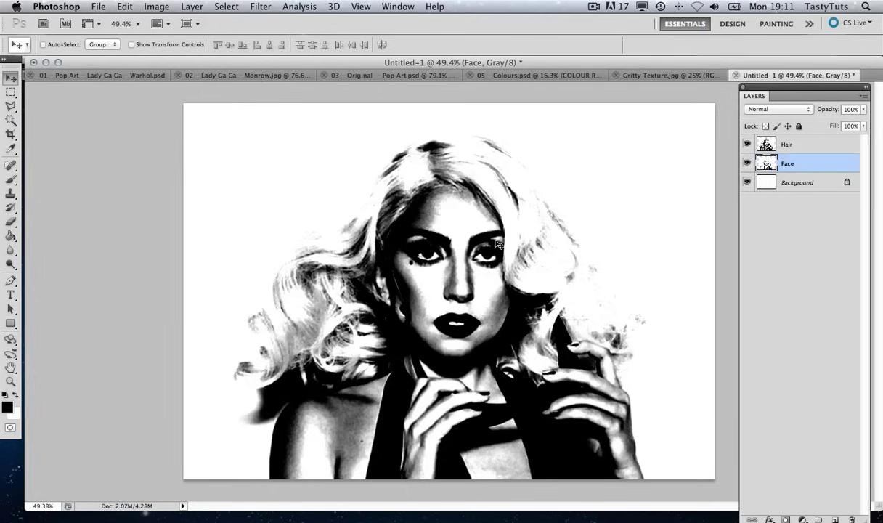
{"action": "left_click", "coordinate": [805, 146]}
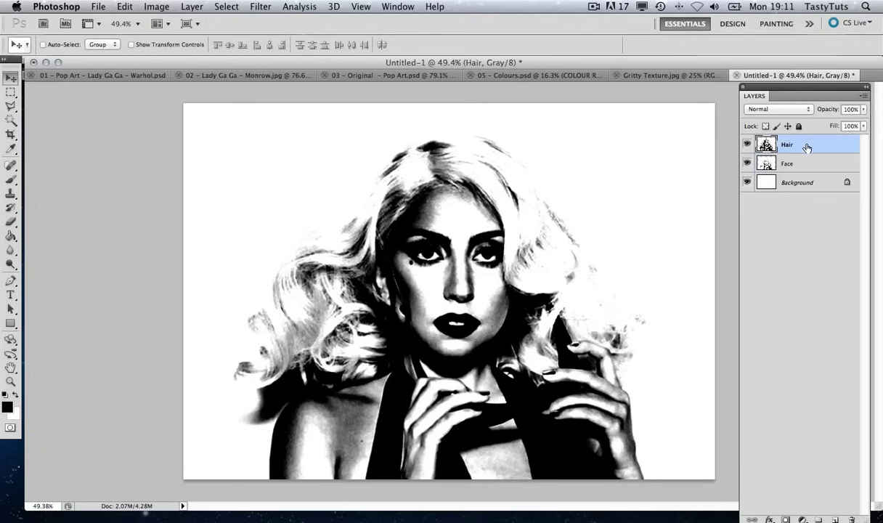
{"action": "left_click", "coordinate": [11, 224]}
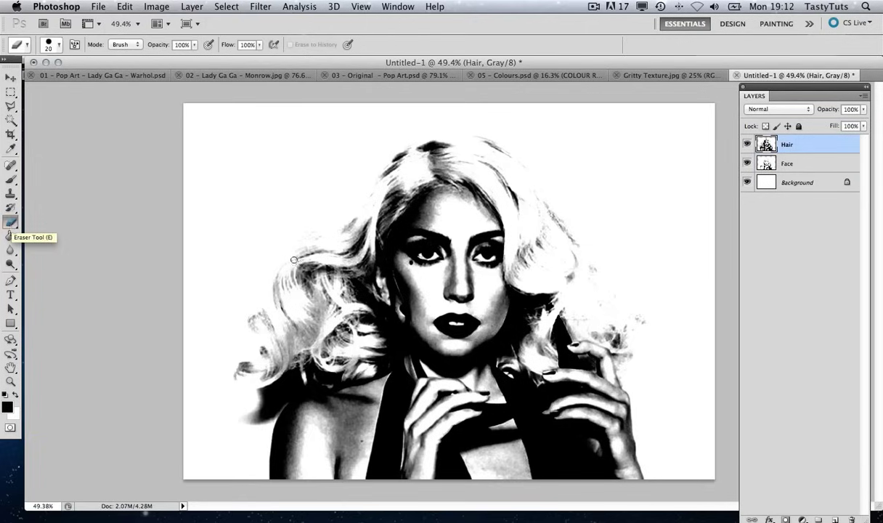
{"action": "left_click", "coordinate": [58, 44]}
{"action": "left_click", "coordinate": [81, 128]}
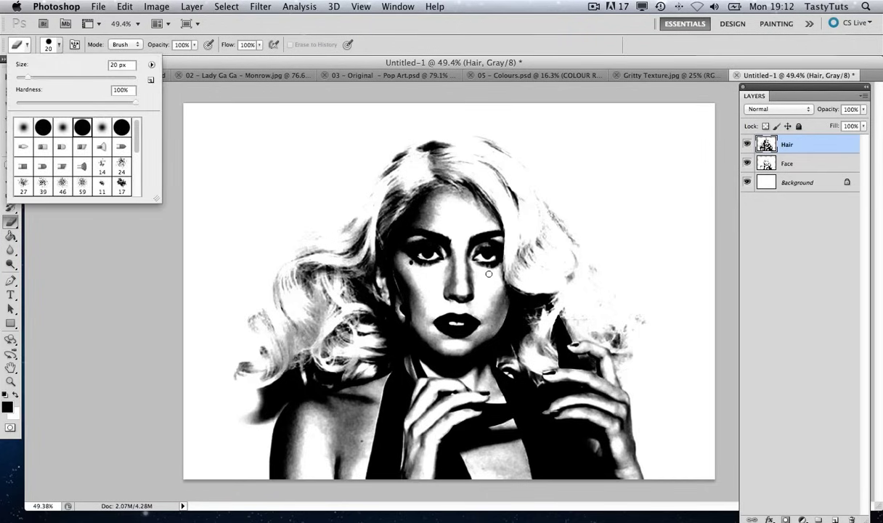
{"action": "left_click", "coordinate": [437, 268]}
{"action": "left_click_drag", "start_coordinate": [458, 282], "coordinate": [448, 311]}
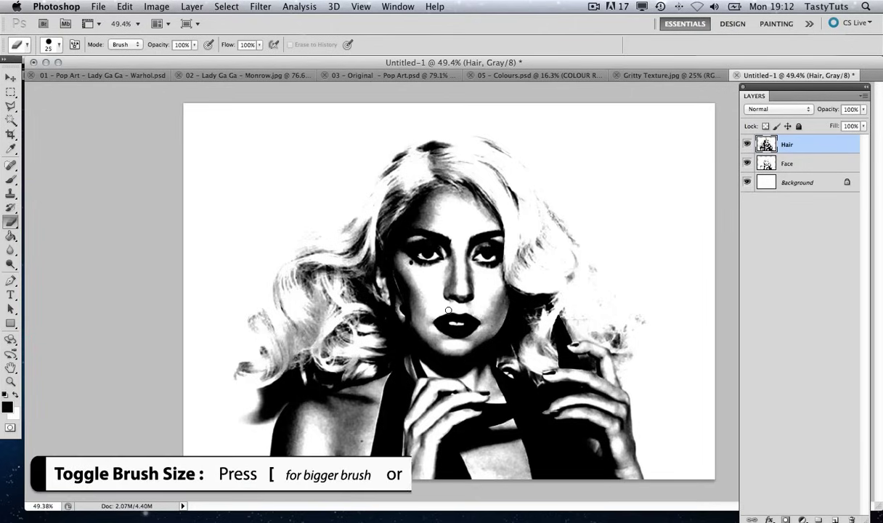
{"action": "key", "text": "bracketright"}
{"action": "key", "text": "bracketright"}
{"action": "key", "text": "bracketright"}
{"action": "key", "text": "bracketright"}
{"action": "key", "text": "bracketright"}
{"action": "key", "text": "bracketright"}
{"action": "key", "text": "bracketright"}
{"action": "key", "text": "bracketright"}
{"action": "key", "text": "bracketright"}
{"action": "key", "text": "bracketright"}
{"action": "key", "text": "bracketright"}
{"action": "key", "text": "bracketright"}
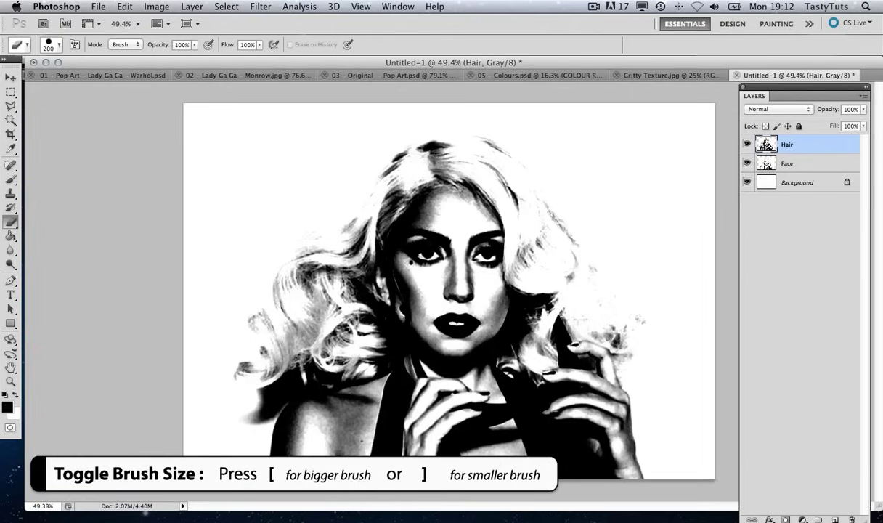
{"action": "mouse_move", "coordinate": [440, 388]}
{"action": "left_mouse_down"}
{"action": "mouse_move", "coordinate": [435, 400]}
{"action": "mouse_move", "coordinate": [418, 399]}
{"action": "mouse_move", "coordinate": [404, 451]}
{"action": "mouse_move", "coordinate": [287, 467]}
{"action": "mouse_move", "coordinate": [286, 407]}
{"action": "mouse_move", "coordinate": [305, 436]}
{"action": "mouse_move", "coordinate": [356, 396]}
{"action": "mouse_move", "coordinate": [432, 379]}
{"action": "mouse_move", "coordinate": [438, 246]}
{"action": "mouse_move", "coordinate": [385, 291]}
{"action": "mouse_move", "coordinate": [444, 232]}
{"action": "mouse_move", "coordinate": [469, 327]}
{"action": "mouse_move", "coordinate": [544, 479]}
{"action": "mouse_move", "coordinate": [349, 385]}
{"action": "mouse_move", "coordinate": [387, 390]}
{"action": "mouse_move", "coordinate": [406, 420]}
{"action": "left_mouse_up"}
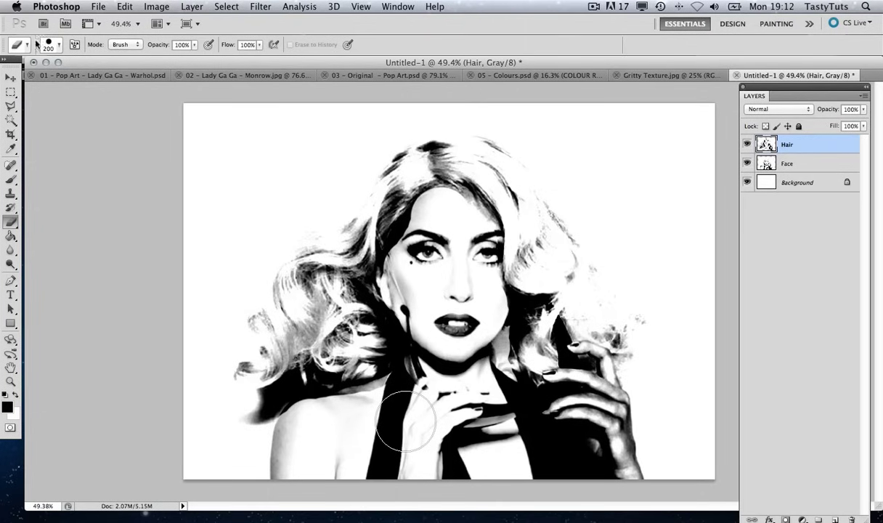
Switch the Eraser to the 46 spatter brush, enlarge it to 100 px and roughen the Hair layer's erased edge along the forehead hairline.
{"action": "left_click", "coordinate": [58, 45]}
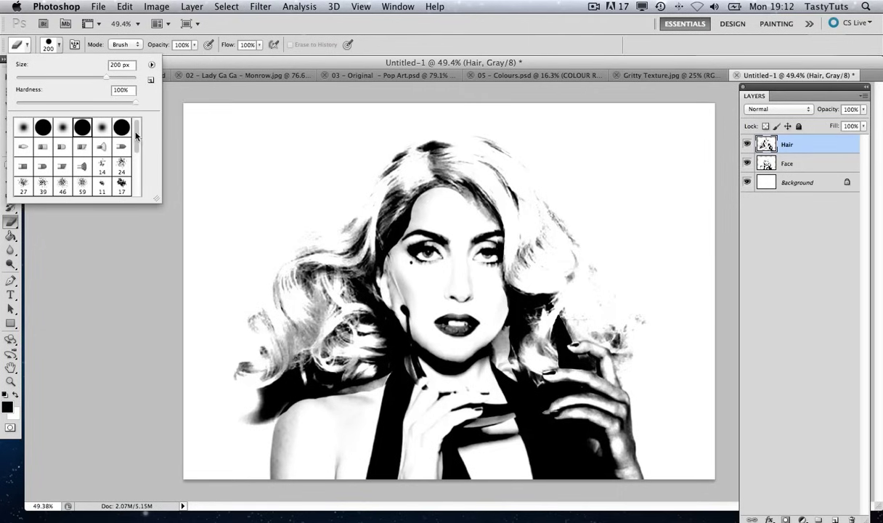
{"action": "mouse_move", "coordinate": [136, 138]}
{"action": "left_mouse_down"}
{"action": "mouse_move", "coordinate": [134, 152]}
{"action": "mouse_move", "coordinate": [131, 137]}
{"action": "left_mouse_up"}
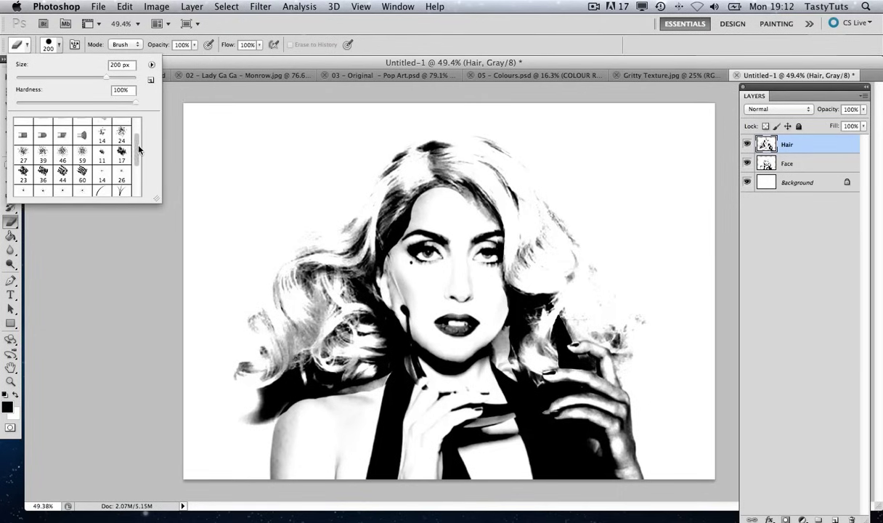
{"action": "left_click", "coordinate": [63, 152]}
{"action": "left_click", "coordinate": [412, 222]}
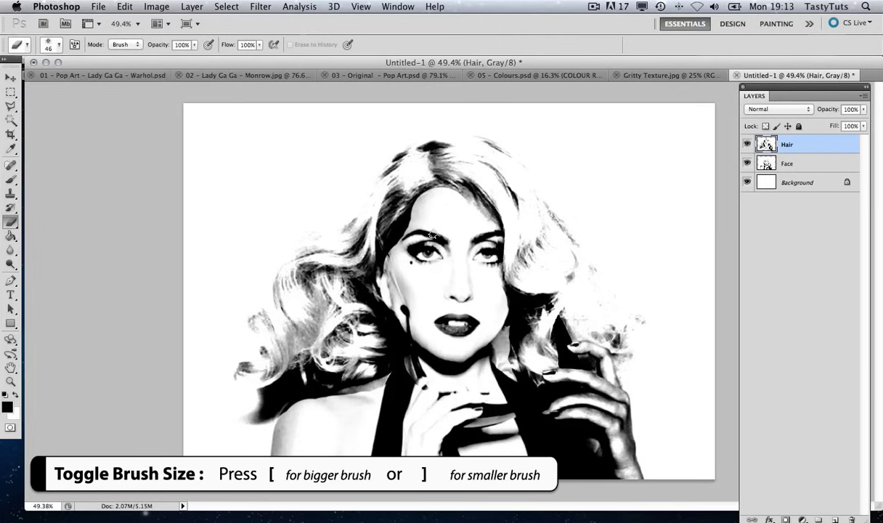
{"action": "key", "text": "bracketright"}
{"action": "key", "text": "bracketright"}
{"action": "key", "text": "bracketright"}
{"action": "key", "text": "bracketright"}
{"action": "key", "text": "bracketright"}
{"action": "key", "text": "bracketright"}
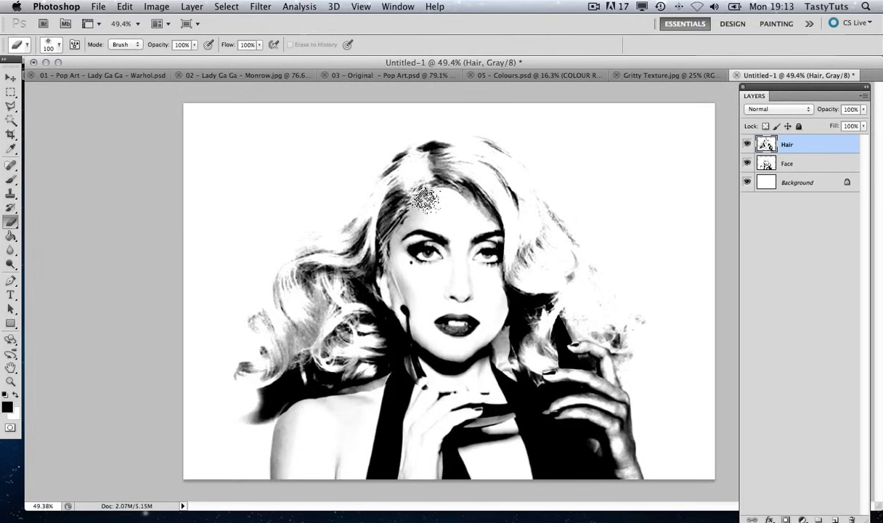
{"action": "mouse_move", "coordinate": [426, 197]}
{"action": "left_mouse_down"}
{"action": "mouse_move", "coordinate": [393, 204]}
{"action": "mouse_move", "coordinate": [385, 219]}
{"action": "mouse_move", "coordinate": [416, 189]}
{"action": "mouse_move", "coordinate": [415, 226]}
{"action": "left_mouse_up"}
Reduce the spatter Eraser to 80 px and clean up the Hair layer's edges along the shoulder, neck, cheek and remaining hairline.
{"action": "key", "text": "bracketleft"}
{"action": "key", "text": "bracketleft"}
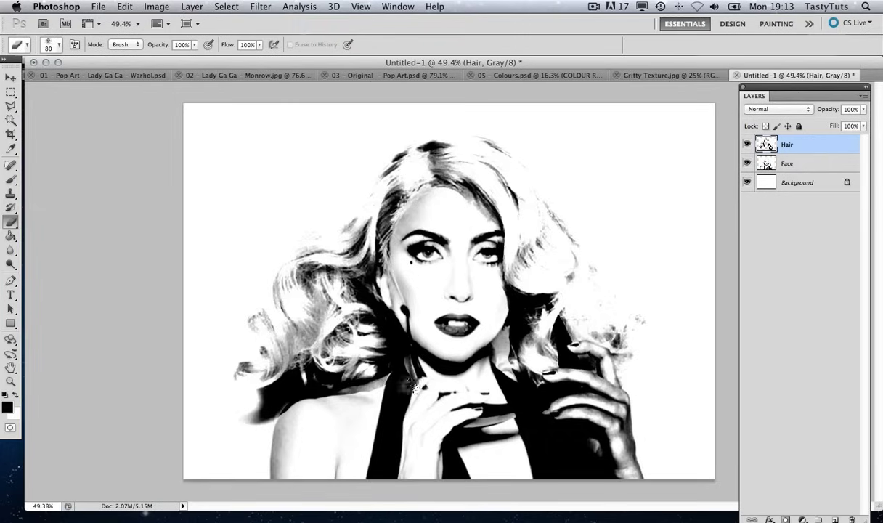
{"action": "left_click_drag", "start_coordinate": [311, 406], "coordinate": [360, 378]}
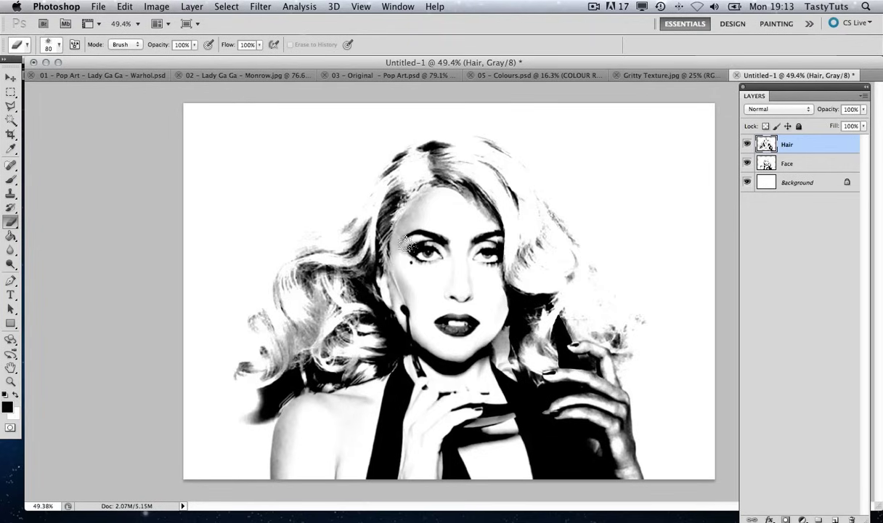
{"action": "mouse_move", "coordinate": [456, 198]}
{"action": "left_mouse_down"}
{"action": "mouse_move", "coordinate": [499, 267]}
{"action": "mouse_move", "coordinate": [496, 314]}
{"action": "mouse_move", "coordinate": [518, 352]}
{"action": "mouse_move", "coordinate": [512, 320]}
{"action": "mouse_move", "coordinate": [535, 338]}
{"action": "mouse_move", "coordinate": [496, 319]}
{"action": "mouse_move", "coordinate": [349, 397]}
{"action": "mouse_move", "coordinate": [290, 392]}
{"action": "left_mouse_up"}
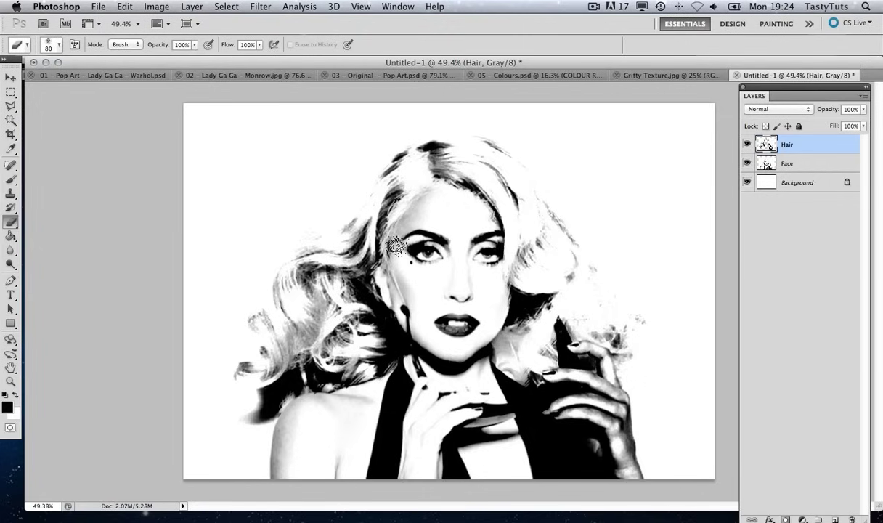
Sample the orange swatch in 05 - Colours.psd as the foreground colour and return to the Untitled-1 document.
{"action": "left_click", "coordinate": [484, 73]}
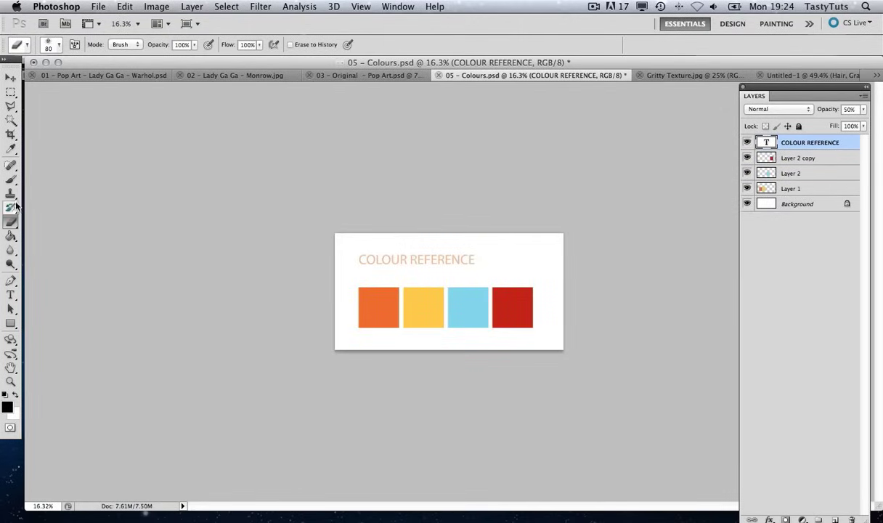
{"action": "left_click", "coordinate": [11, 149]}
{"action": "left_click", "coordinate": [367, 294]}
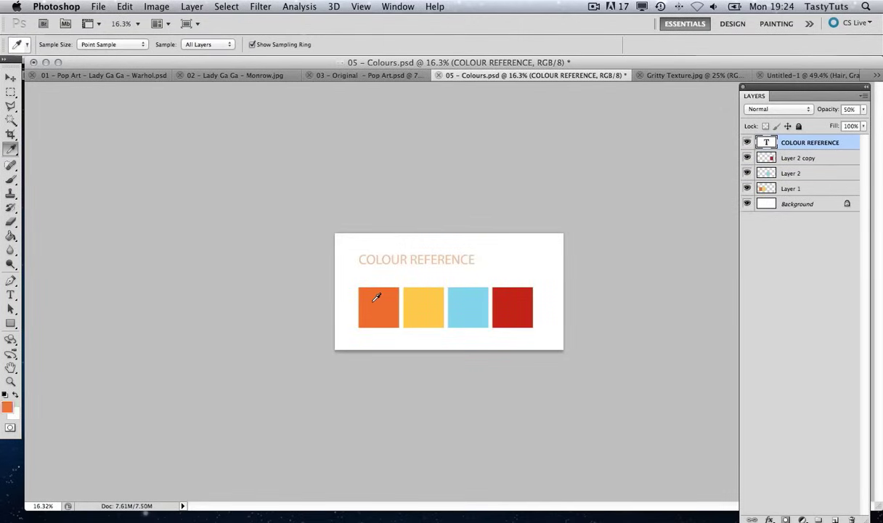
{"action": "left_click", "coordinate": [771, 74]}
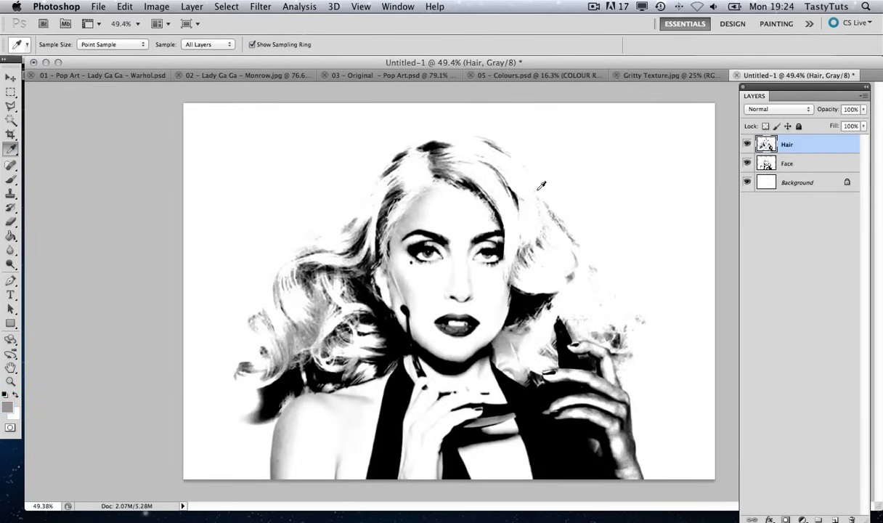
Convert the Untitled-1 document to RGB colour without flattening its layers.
{"action": "left_click", "coordinate": [156, 8]}
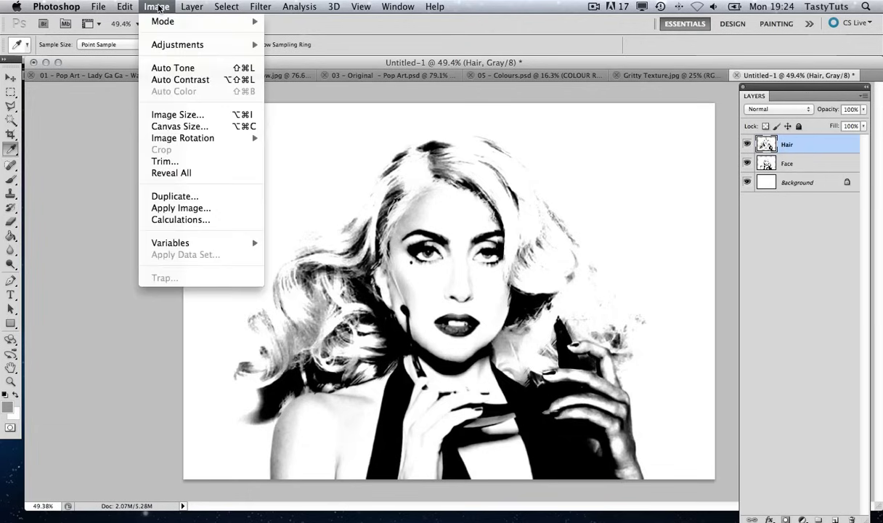
{"action": "mouse_move", "coordinate": [170, 23]}
{"action": "left_click", "coordinate": [298, 72]}
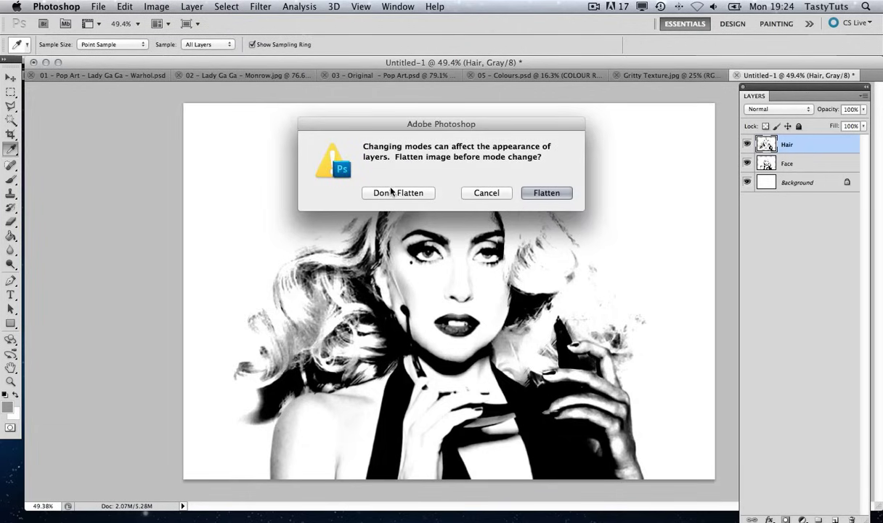
{"action": "left_click", "coordinate": [399, 193]}
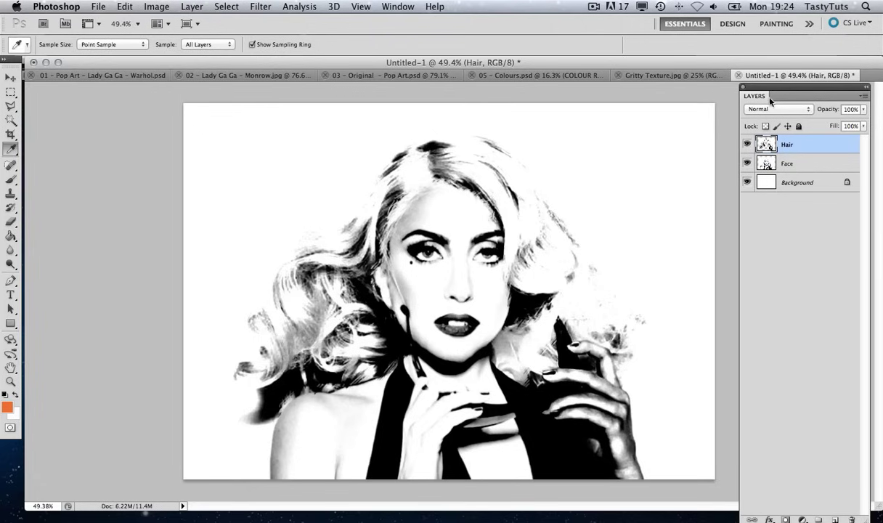
Create a new layer named Foreground above the Hair layer.
{"action": "right_click", "coordinate": [810, 95]}
{"action": "left_click", "coordinate": [812, 101]}
{"action": "type", "text": "Foreground"}
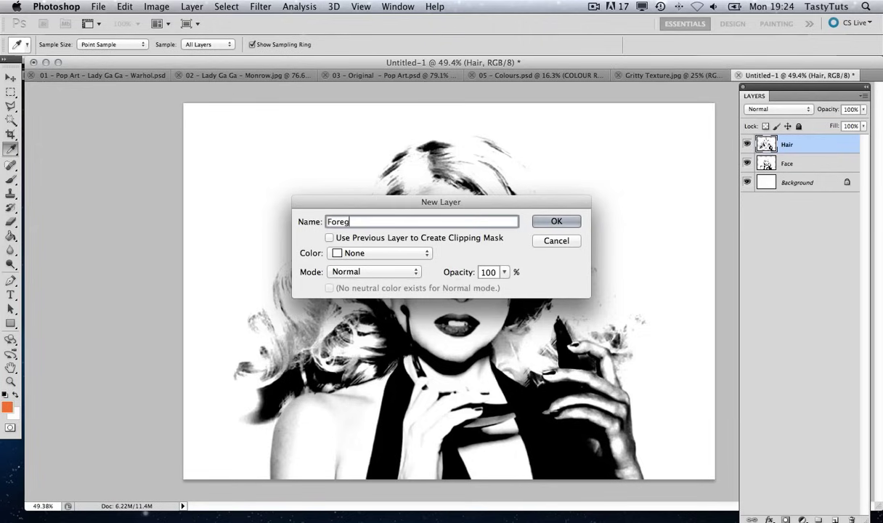
{"action": "left_click", "coordinate": [546, 221]}
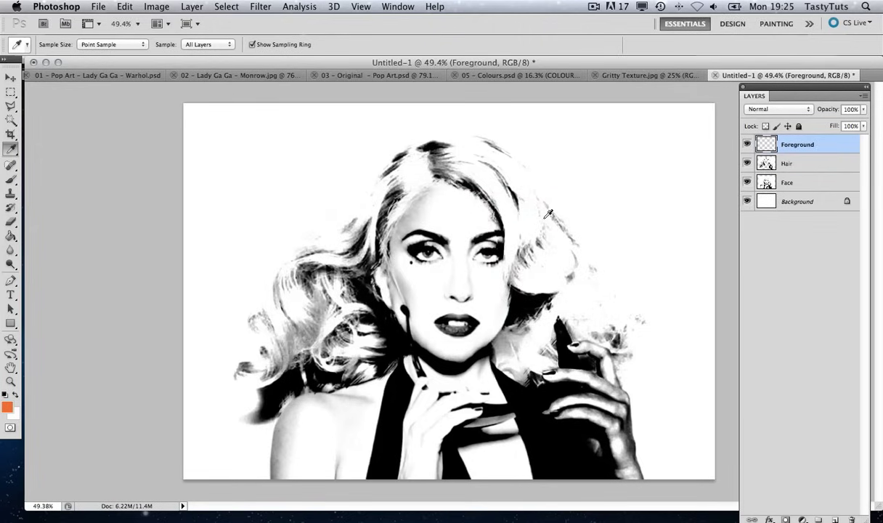
Fill the Foreground layer with the sampled orange using the Paint Bucket and set its blending mode to Multiply.
{"action": "left_click", "coordinate": [11, 237]}
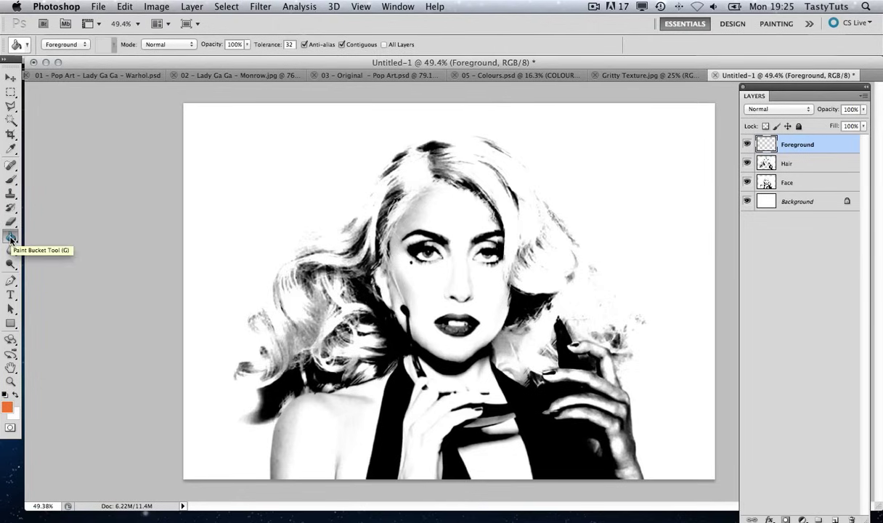
{"action": "left_click", "coordinate": [340, 231]}
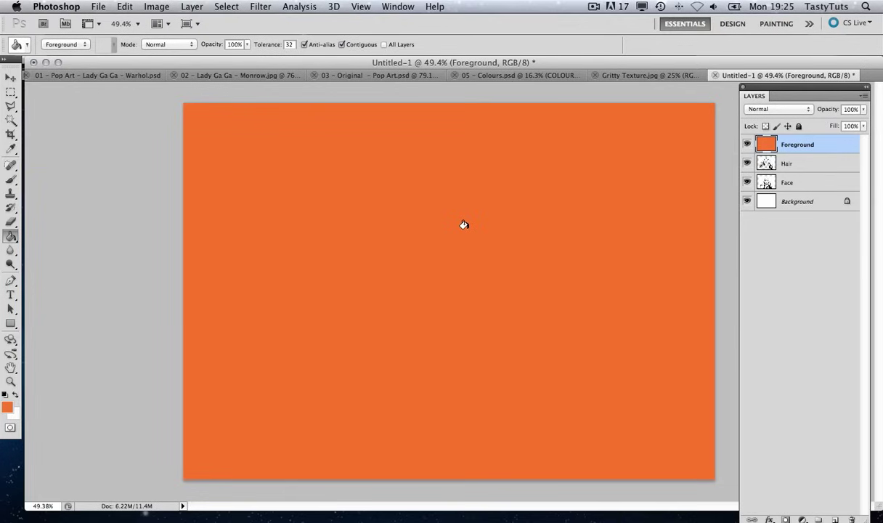
{"action": "left_click", "coordinate": [798, 112]}
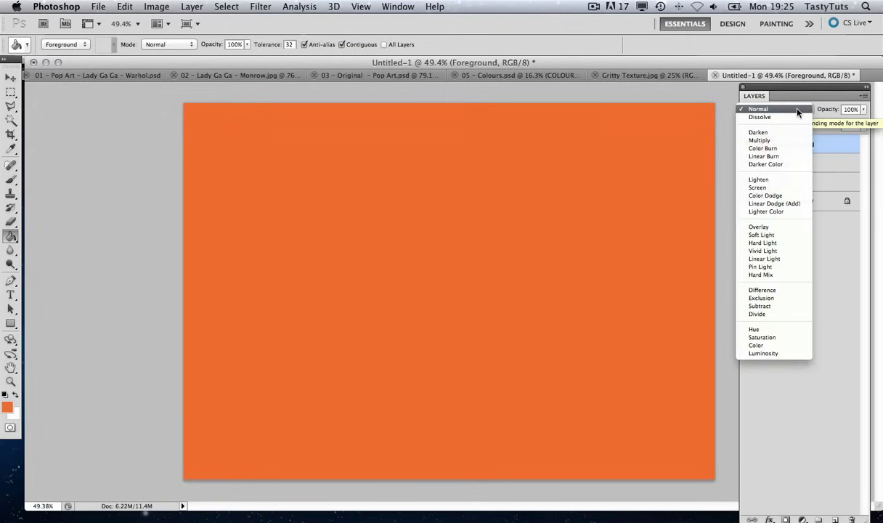
{"action": "left_click", "coordinate": [779, 140]}
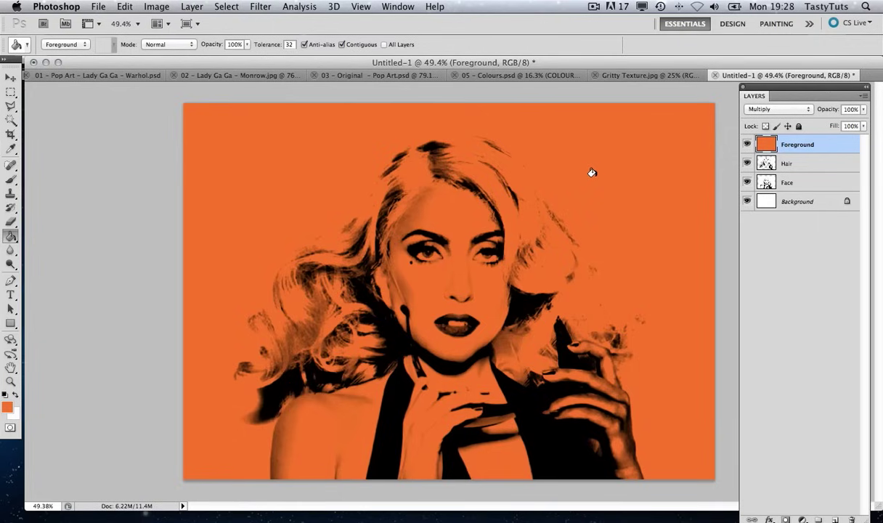
Create a new layer named Hair above the Foreground layer and hide the orange Foreground layer.
{"action": "left_click", "coordinate": [864, 95]}
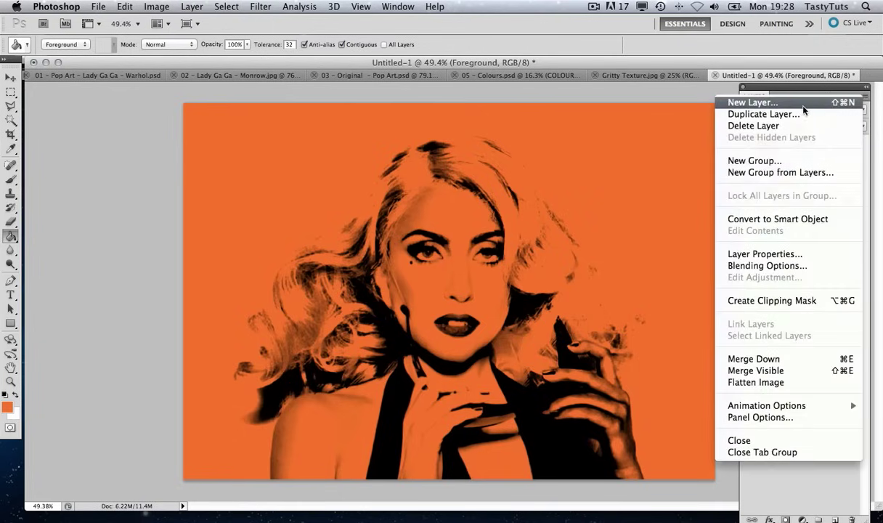
{"action": "left_click", "coordinate": [803, 106]}
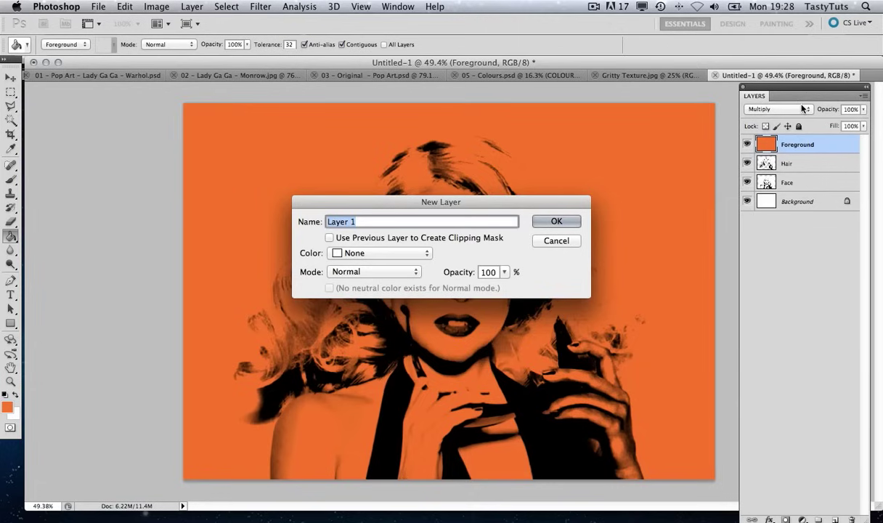
{"action": "type", "text": "Hair"}
{"action": "left_click", "coordinate": [553, 220]}
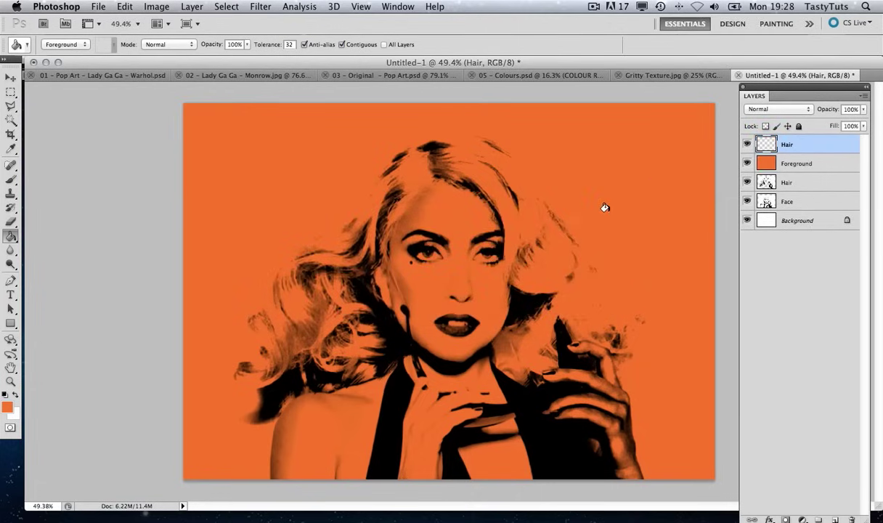
{"action": "left_click", "coordinate": [748, 163]}
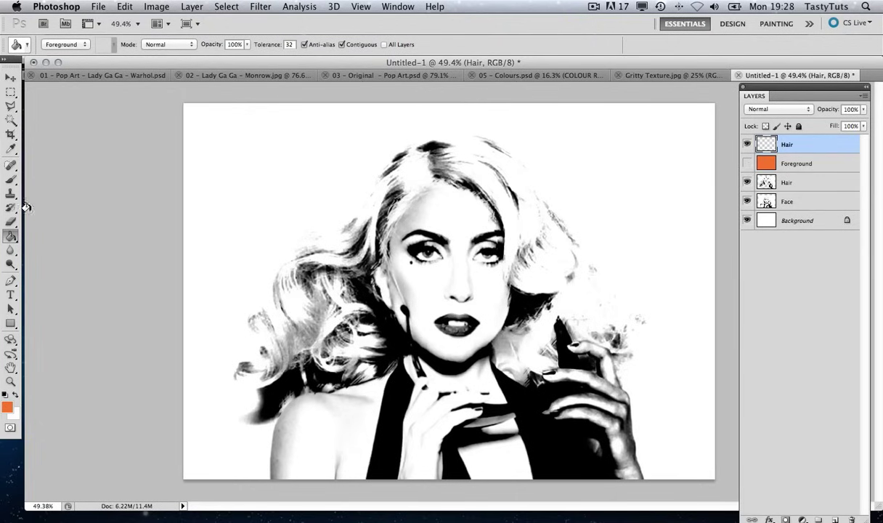
Set the Brush to 112 px for painting the hair and undo a test dab made in orange.
{"action": "left_click", "coordinate": [11, 183]}
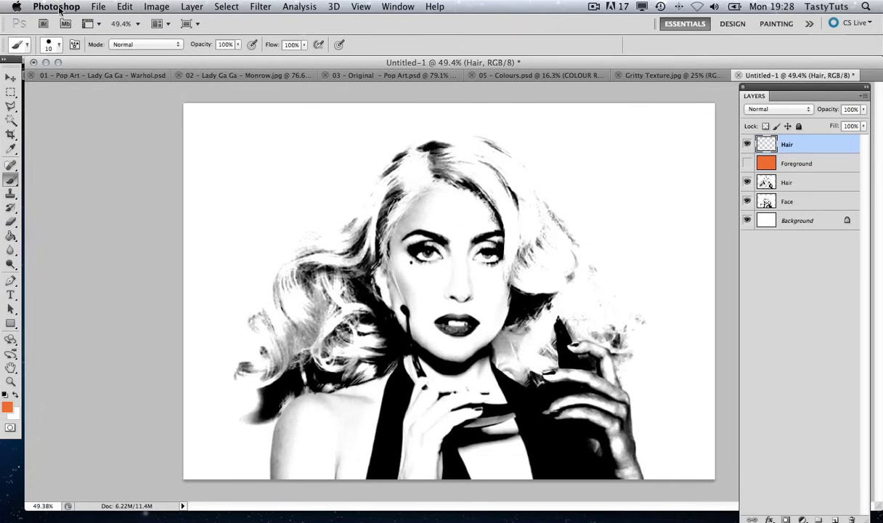
{"action": "left_click", "coordinate": [58, 46]}
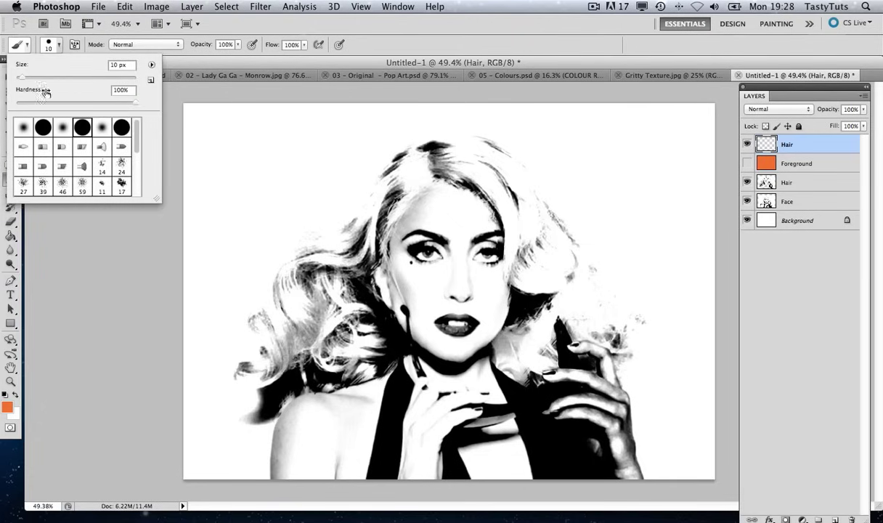
{"action": "left_click_drag", "start_coordinate": [23, 79], "coordinate": [69, 78]}
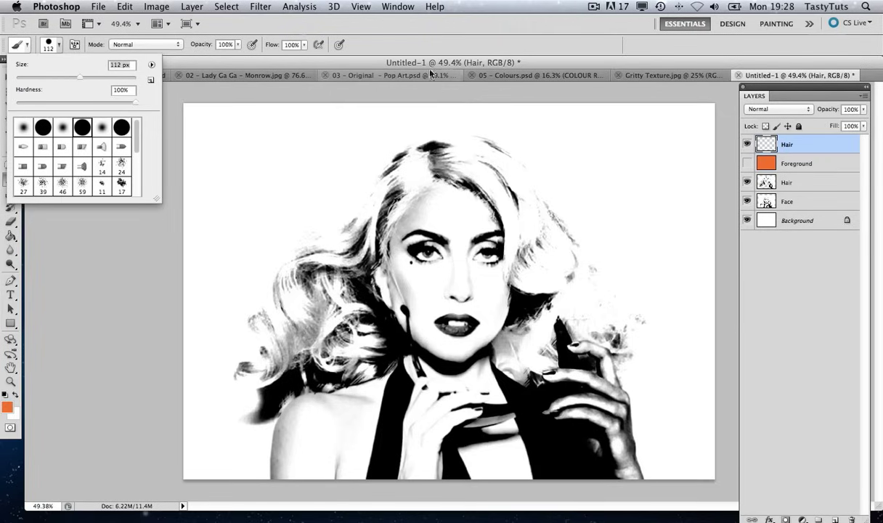
{"action": "left_click", "coordinate": [457, 165]}
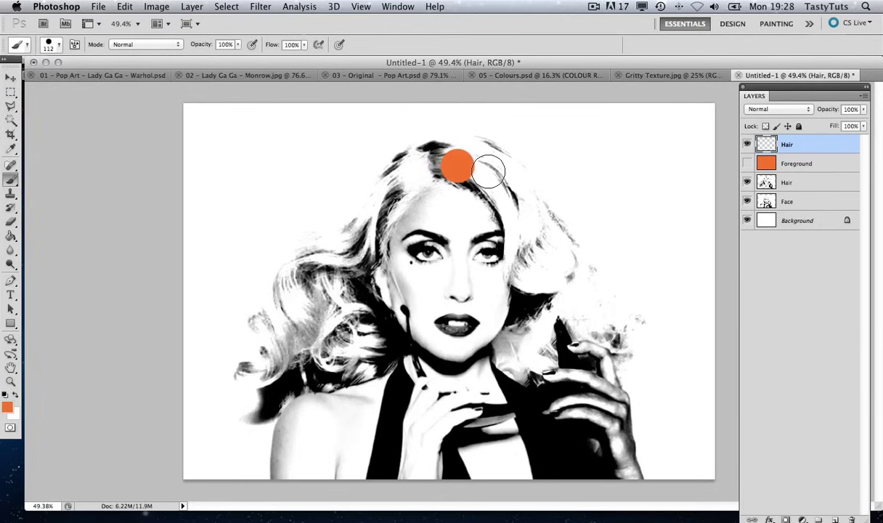
{"action": "key", "text": "super+z"}
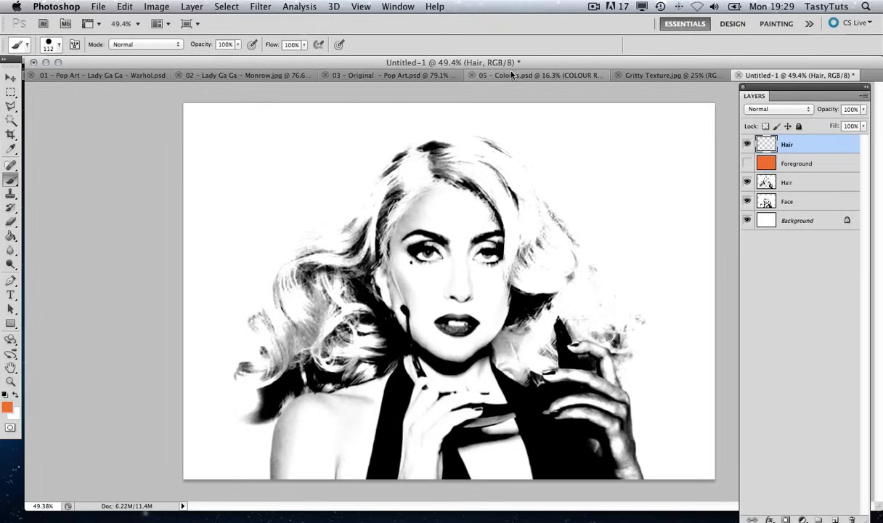
Sample the yellow swatch in 05 - Colours.psd as the foreground colour and return to the Untitled-1 document.
{"action": "left_click", "coordinate": [537, 75]}
{"action": "left_click", "coordinate": [10, 148]}
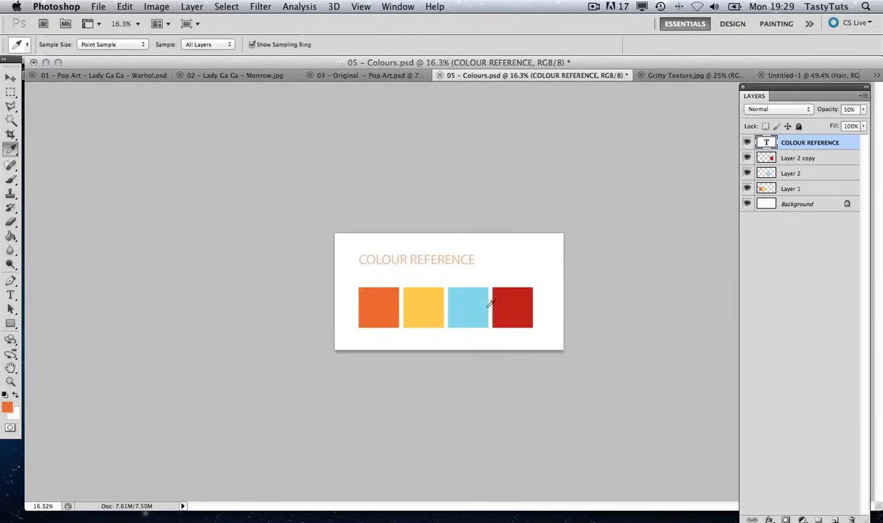
{"action": "left_click", "coordinate": [430, 300]}
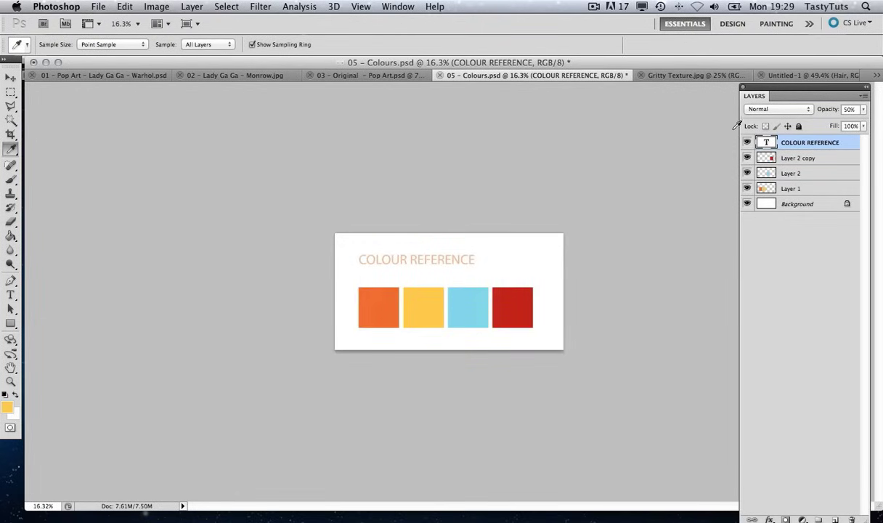
{"action": "left_click", "coordinate": [777, 75]}
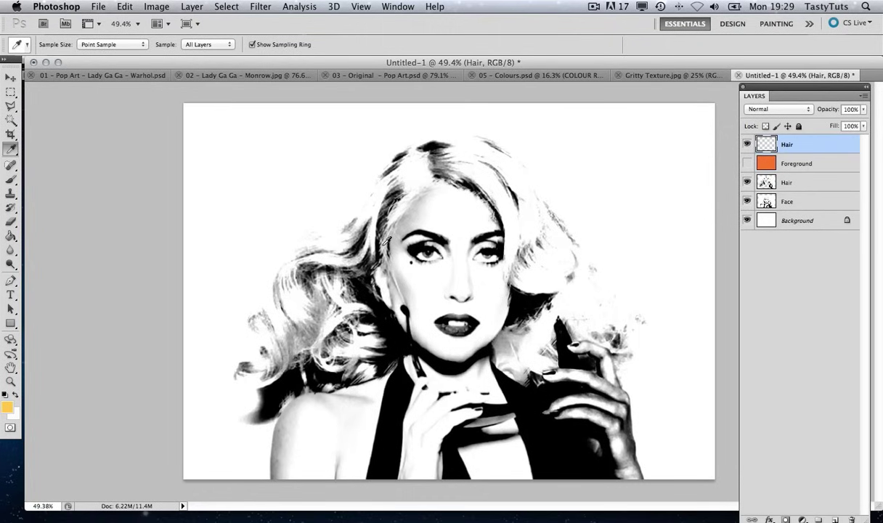
Paint yellow over all of the woman's hair on the new Hair layer, reducing the brush to 90 px for the second side.
{"action": "left_click", "coordinate": [11, 178]}
{"action": "mouse_move", "coordinate": [441, 155]}
{"action": "left_mouse_down"}
{"action": "mouse_move", "coordinate": [501, 160]}
{"action": "mouse_move", "coordinate": [560, 237]}
{"action": "left_mouse_up"}
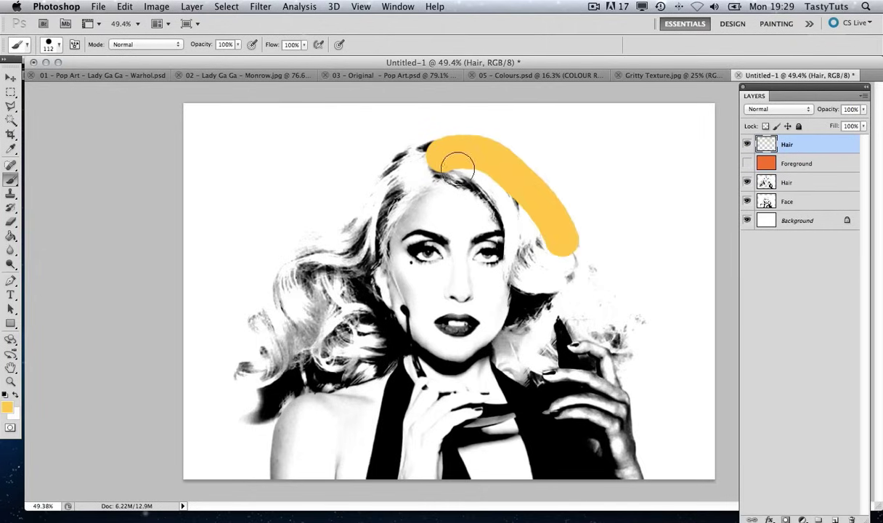
{"action": "mouse_move", "coordinate": [454, 158]}
{"action": "left_mouse_down"}
{"action": "mouse_move", "coordinate": [483, 176]}
{"action": "mouse_move", "coordinate": [514, 211]}
{"action": "mouse_move", "coordinate": [522, 274]}
{"action": "mouse_move", "coordinate": [557, 278]}
{"action": "mouse_move", "coordinate": [544, 233]}
{"action": "mouse_move", "coordinate": [554, 271]}
{"action": "left_mouse_up"}
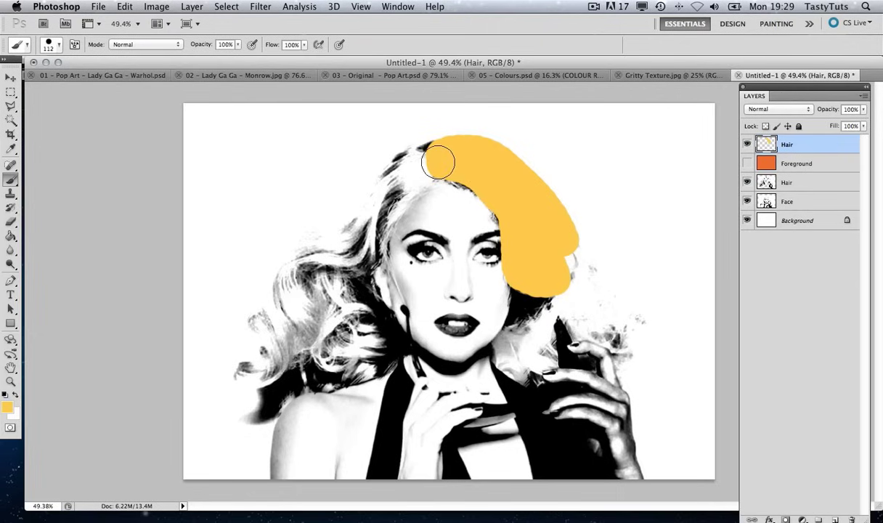
{"action": "mouse_move", "coordinate": [448, 153]}
{"action": "left_mouse_down"}
{"action": "mouse_move", "coordinate": [458, 144]}
{"action": "mouse_move", "coordinate": [493, 150]}
{"action": "mouse_move", "coordinate": [532, 207]}
{"action": "left_mouse_up"}
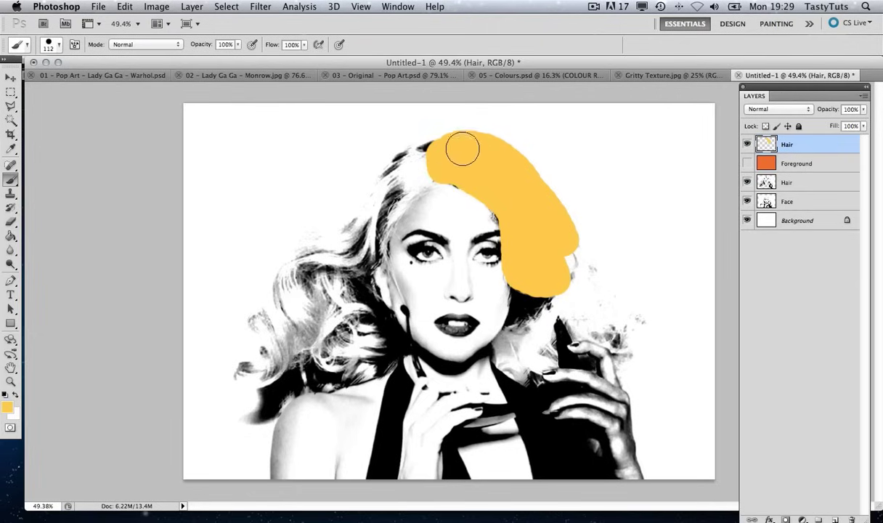
{"action": "left_click_drag", "start_coordinate": [532, 283], "coordinate": [508, 351]}
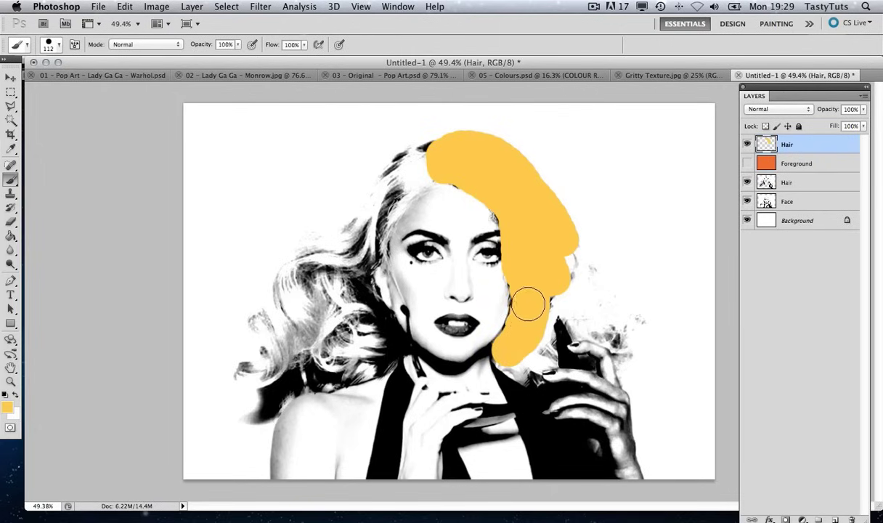
{"action": "mouse_move", "coordinate": [516, 356]}
{"action": "left_mouse_down"}
{"action": "mouse_move", "coordinate": [558, 362]}
{"action": "mouse_move", "coordinate": [549, 306]}
{"action": "mouse_move", "coordinate": [633, 345]}
{"action": "mouse_move", "coordinate": [655, 317]}
{"action": "mouse_move", "coordinate": [647, 300]}
{"action": "mouse_move", "coordinate": [672, 330]}
{"action": "left_mouse_up"}
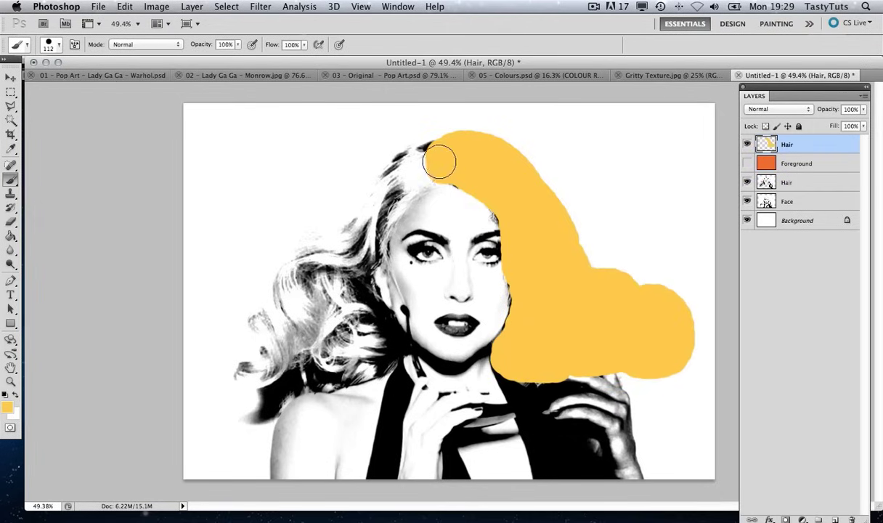
{"action": "key", "text": "bracketleft"}
{"action": "key", "text": "bracketleft"}
{"action": "mouse_move", "coordinate": [422, 154]}
{"action": "left_mouse_down"}
{"action": "mouse_move", "coordinate": [447, 167]}
{"action": "mouse_move", "coordinate": [322, 255]}
{"action": "mouse_move", "coordinate": [393, 161]}
{"action": "mouse_move", "coordinate": [316, 270]}
{"action": "mouse_move", "coordinate": [271, 285]}
{"action": "mouse_move", "coordinate": [309, 292]}
{"action": "mouse_move", "coordinate": [315, 278]}
{"action": "mouse_move", "coordinate": [242, 375]}
{"action": "mouse_move", "coordinate": [299, 345]}
{"action": "mouse_move", "coordinate": [269, 320]}
{"action": "mouse_move", "coordinate": [273, 353]}
{"action": "mouse_move", "coordinate": [361, 287]}
{"action": "mouse_move", "coordinate": [287, 375]}
{"action": "mouse_move", "coordinate": [369, 374]}
{"action": "mouse_move", "coordinate": [363, 289]}
{"action": "mouse_move", "coordinate": [445, 169]}
{"action": "left_mouse_up"}
{"action": "mouse_move", "coordinate": [379, 226]}
{"action": "left_mouse_down"}
{"action": "mouse_move", "coordinate": [446, 173]}
{"action": "mouse_move", "coordinate": [511, 220]}
{"action": "mouse_move", "coordinate": [555, 290]}
{"action": "left_mouse_up"}
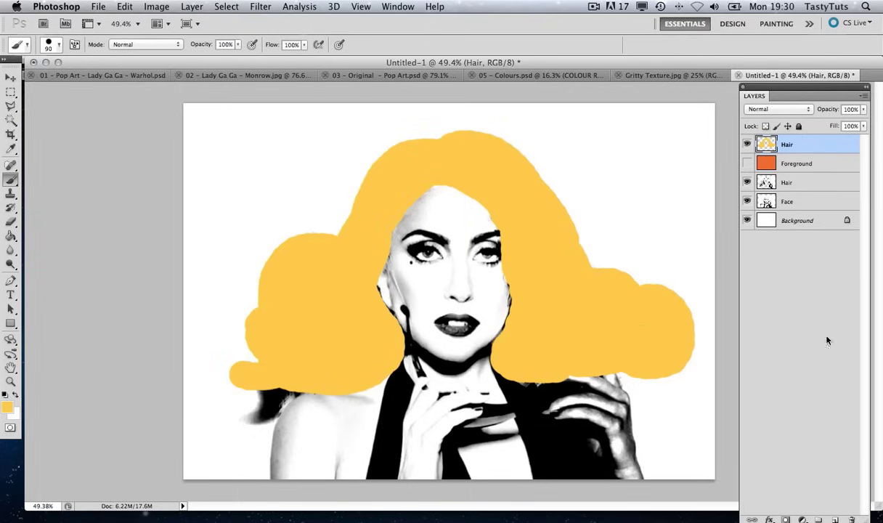
Set the yellow Hair layer's blending mode to Multiply.
{"action": "left_click", "coordinate": [804, 110]}
{"action": "left_click", "coordinate": [787, 143]}
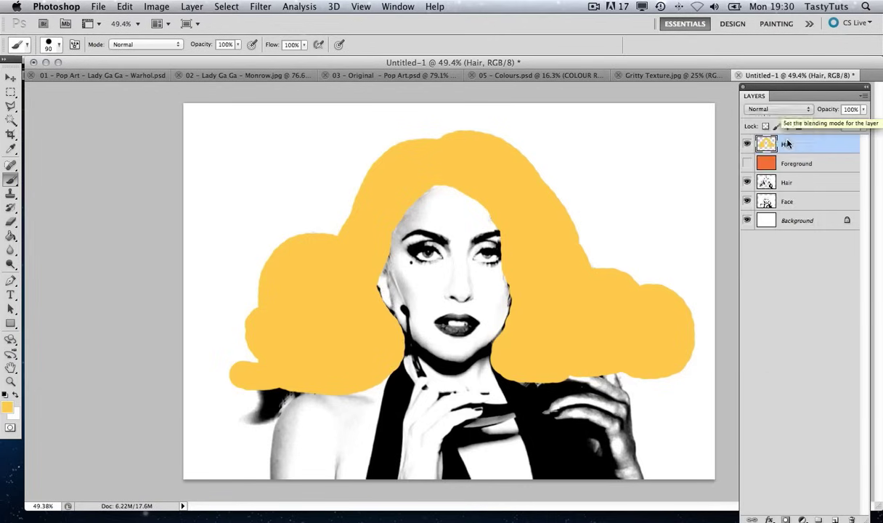
{"action": "key", "text": "alt+shift+m"}
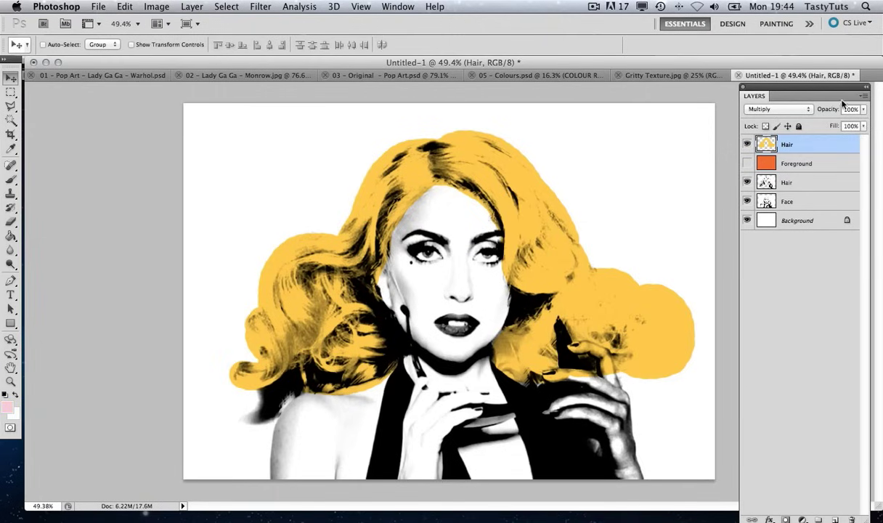
Create a new layer named Face above the yellow Hair layer and hide the yellow Hair layer.
{"action": "left_click", "coordinate": [865, 97]}
{"action": "left_click", "coordinate": [822, 99]}
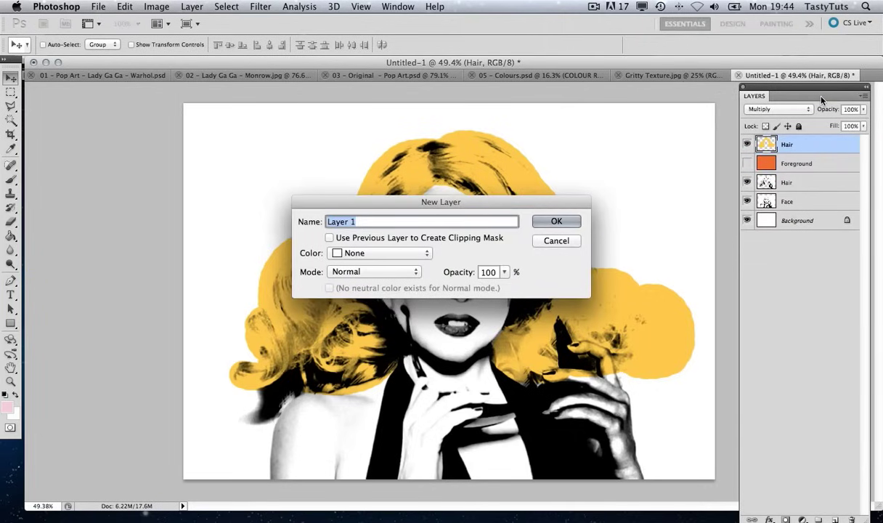
{"action": "type", "text": "Face"}
{"action": "left_click", "coordinate": [557, 222]}
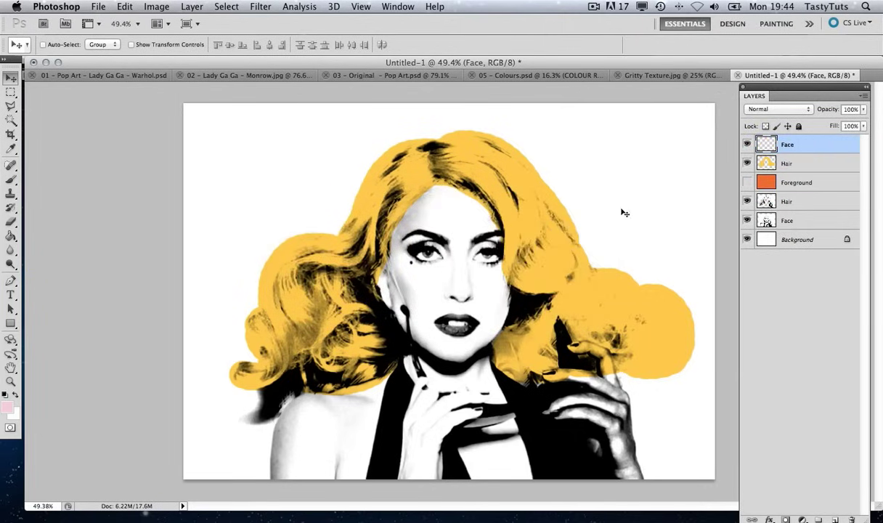
{"action": "left_click", "coordinate": [747, 165]}
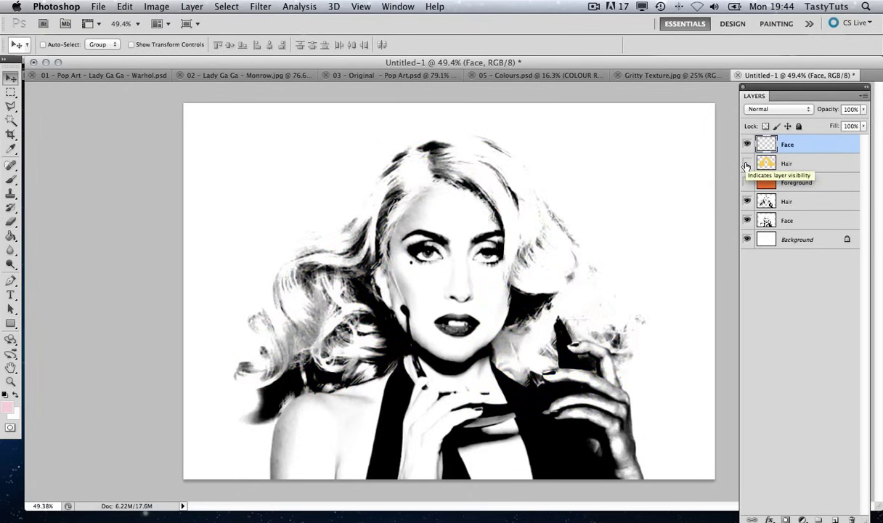
Sample the pink swatch in 05 - Colours.psd as the foreground colour and return to the Untitled-1 document.
{"action": "left_click", "coordinate": [532, 76]}
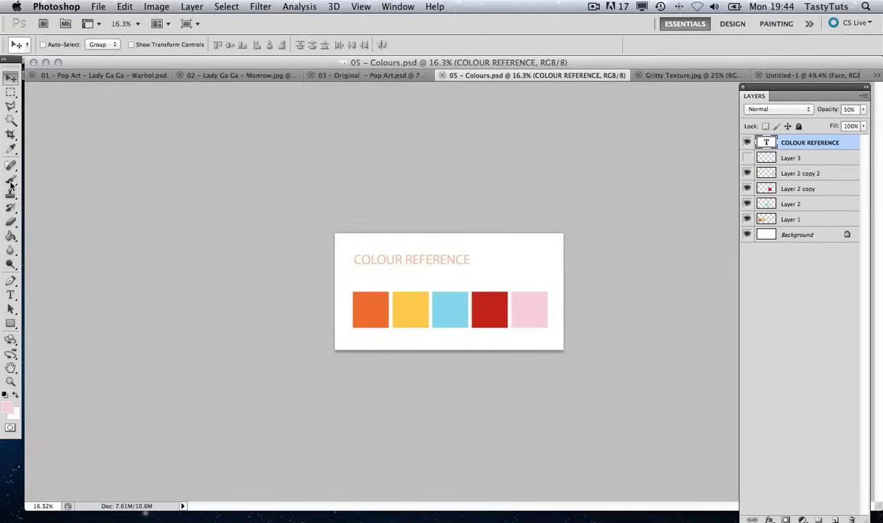
{"action": "left_click", "coordinate": [11, 148]}
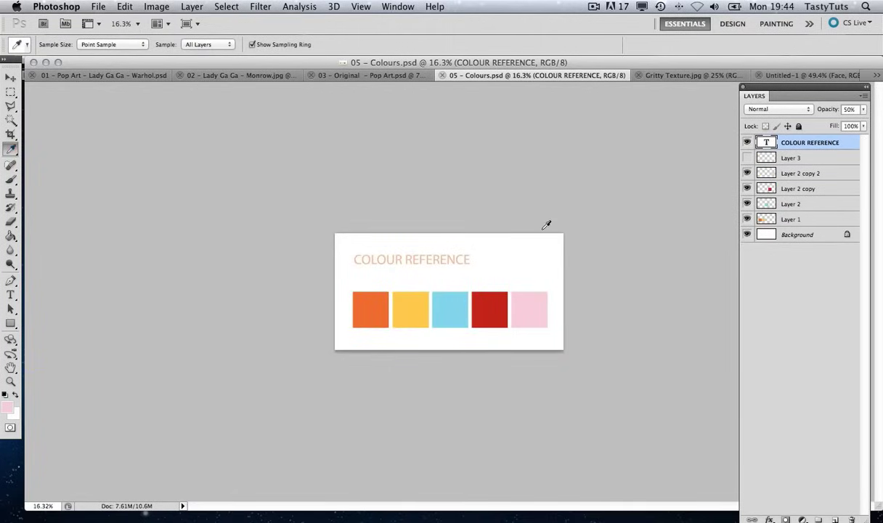
{"action": "left_click", "coordinate": [812, 77]}
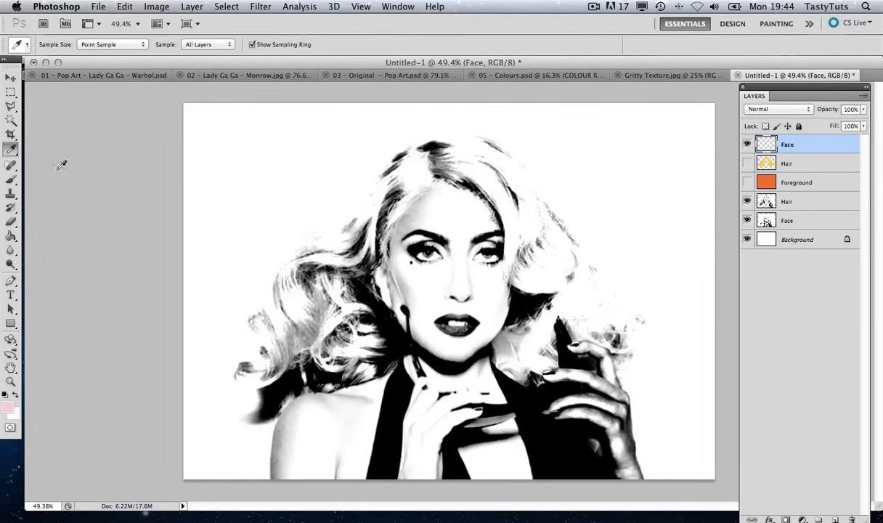
Paint pink over the face, neck, shoulders and hands on the new Face layer with a 175 px brush.
{"action": "left_click", "coordinate": [11, 179]}
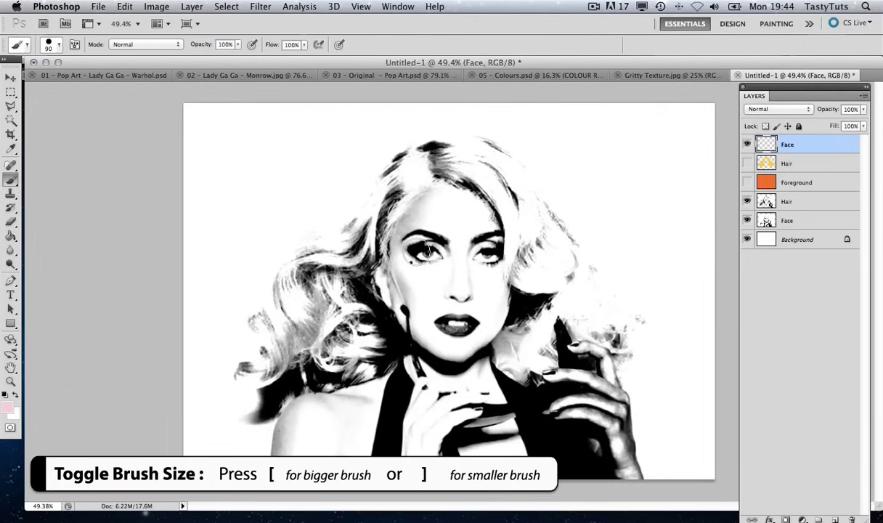
{"action": "key", "text": "bracketright"}
{"action": "key", "text": "bracketright"}
{"action": "left_click", "coordinate": [441, 252]}
{"action": "left_click", "coordinate": [444, 205]}
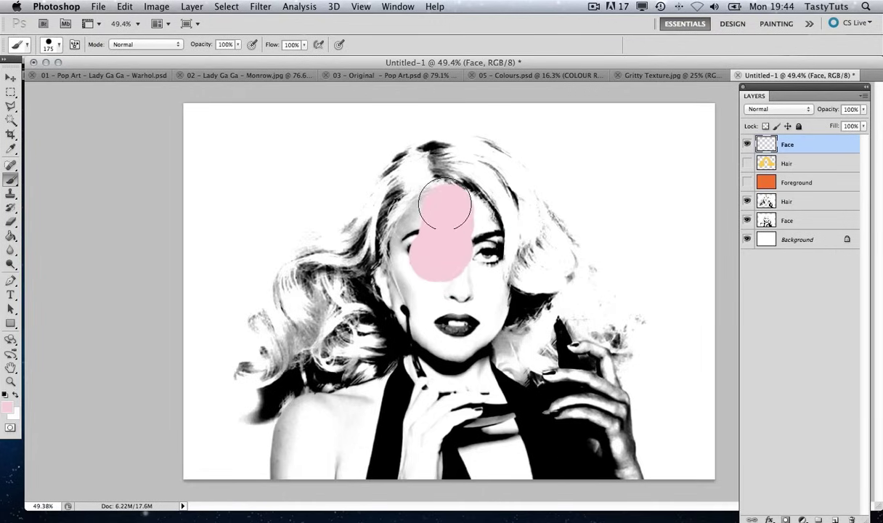
{"action": "mouse_move", "coordinate": [445, 205]}
{"action": "left_mouse_down"}
{"action": "mouse_move", "coordinate": [409, 261]}
{"action": "mouse_move", "coordinate": [410, 282]}
{"action": "mouse_move", "coordinate": [412, 239]}
{"action": "mouse_move", "coordinate": [402, 285]}
{"action": "mouse_move", "coordinate": [434, 351]}
{"action": "mouse_move", "coordinate": [406, 392]}
{"action": "mouse_move", "coordinate": [303, 427]}
{"action": "mouse_move", "coordinate": [300, 461]}
{"action": "mouse_move", "coordinate": [376, 454]}
{"action": "mouse_move", "coordinate": [617, 476]}
{"action": "mouse_move", "coordinate": [607, 410]}
{"action": "mouse_move", "coordinate": [582, 367]}
{"action": "mouse_move", "coordinate": [589, 373]}
{"action": "mouse_move", "coordinate": [574, 431]}
{"action": "mouse_move", "coordinate": [539, 414]}
{"action": "mouse_move", "coordinate": [462, 218]}
{"action": "mouse_move", "coordinate": [481, 223]}
{"action": "mouse_move", "coordinate": [487, 318]}
{"action": "mouse_move", "coordinate": [475, 331]}
{"action": "mouse_move", "coordinate": [473, 387]}
{"action": "left_mouse_up"}
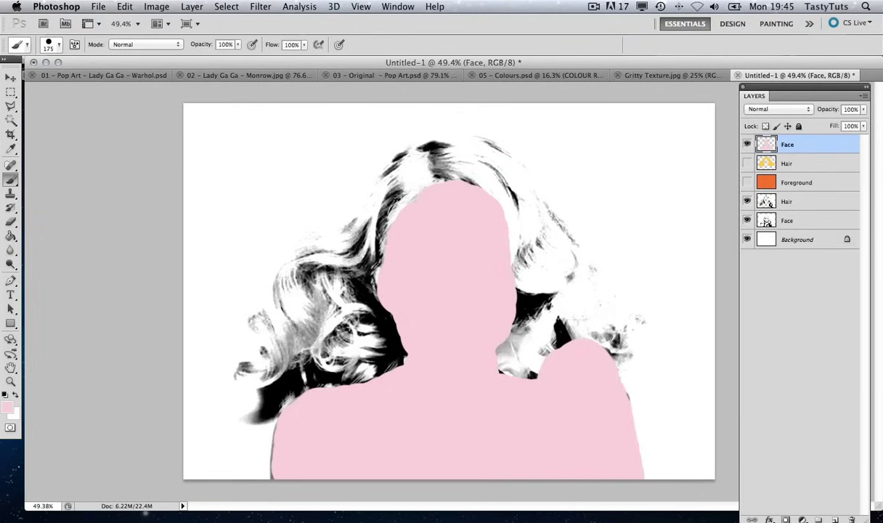
{"action": "mouse_move", "coordinate": [286, 409]}
{"action": "left_mouse_down"}
{"action": "mouse_move", "coordinate": [285, 436]}
{"action": "mouse_move", "coordinate": [283, 423]}
{"action": "left_mouse_up"}
Set the pink Face layer's blending mode to Multiply and hide the layer.
{"action": "left_click", "coordinate": [799, 111]}
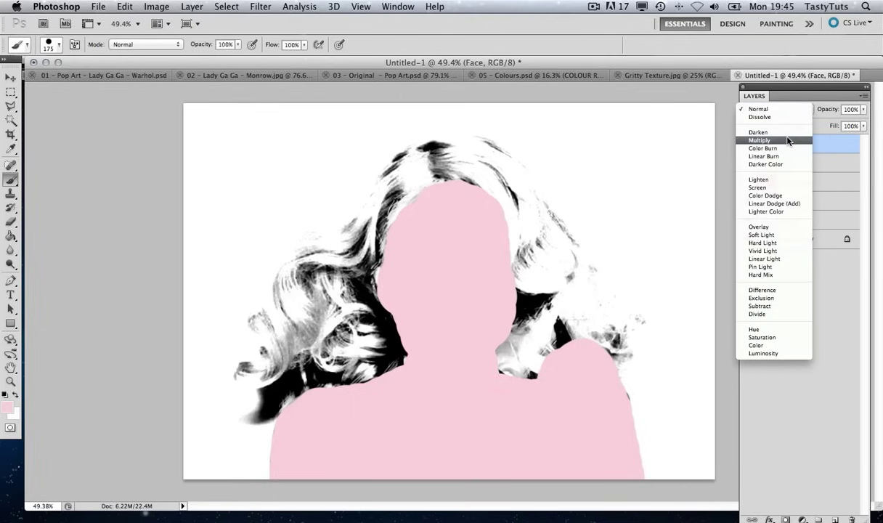
{"action": "left_click", "coordinate": [788, 140]}
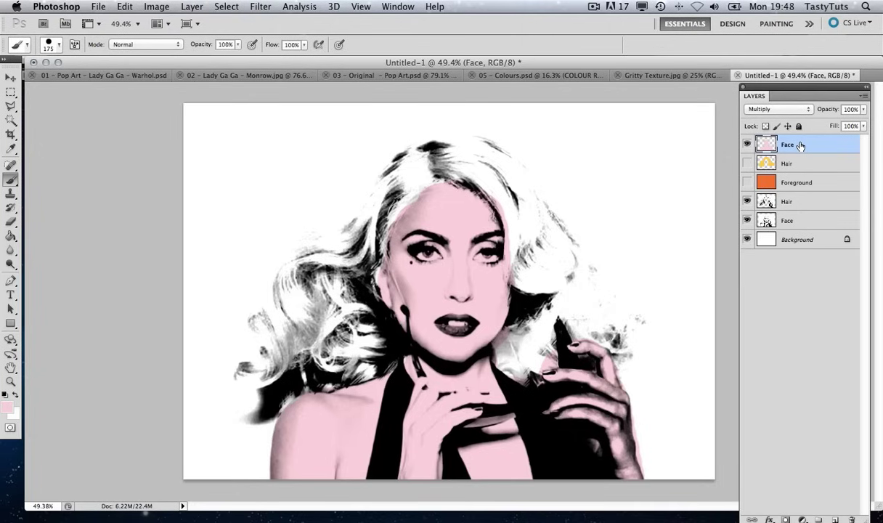
{"action": "left_click", "coordinate": [747, 144]}
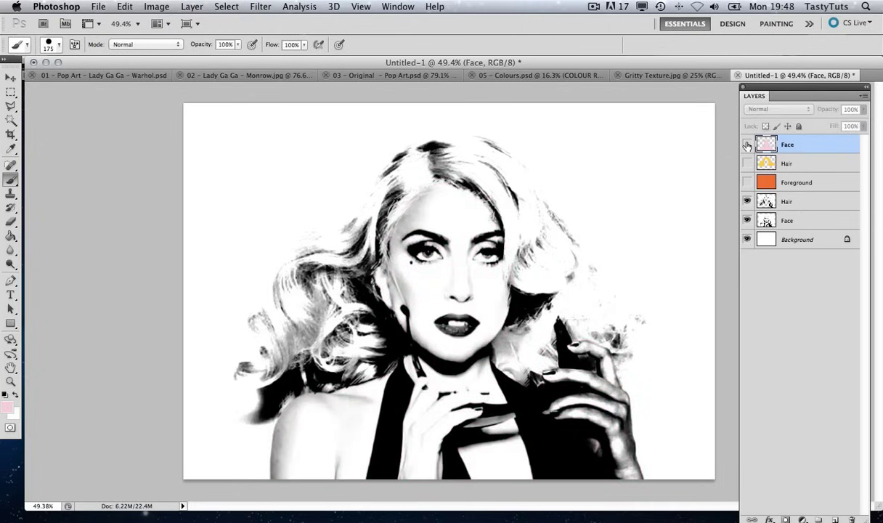
Show the orange Foreground layer and erase its colour over the face, neck, shoulders and hands with a hard eraser enlarged to 175 px.
{"action": "left_click", "coordinate": [747, 183]}
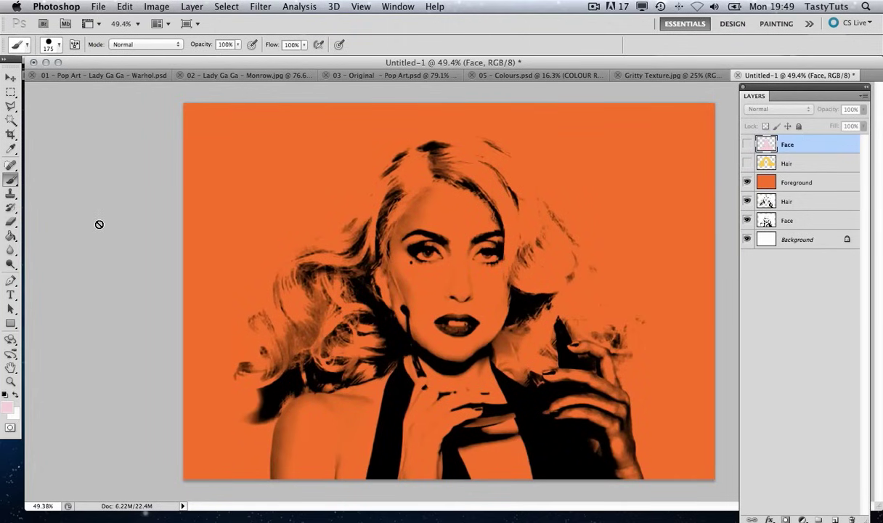
{"action": "left_click", "coordinate": [801, 184]}
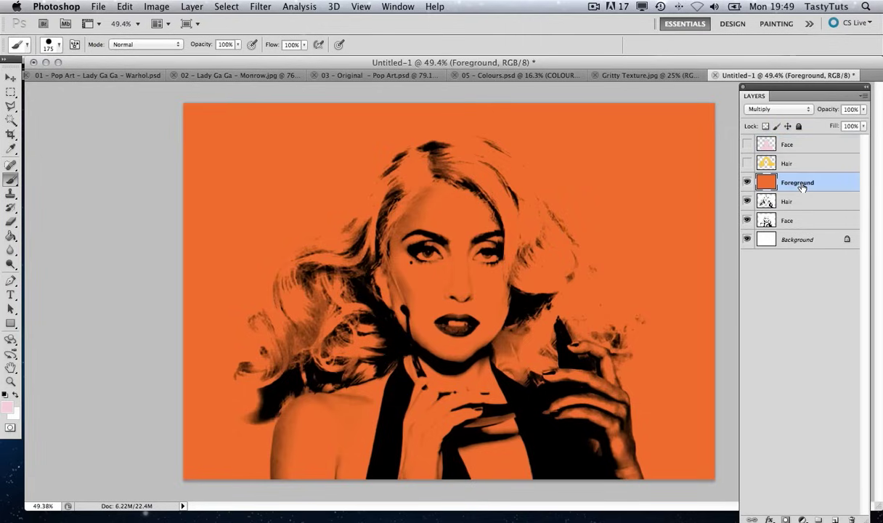
{"action": "left_click", "coordinate": [9, 223]}
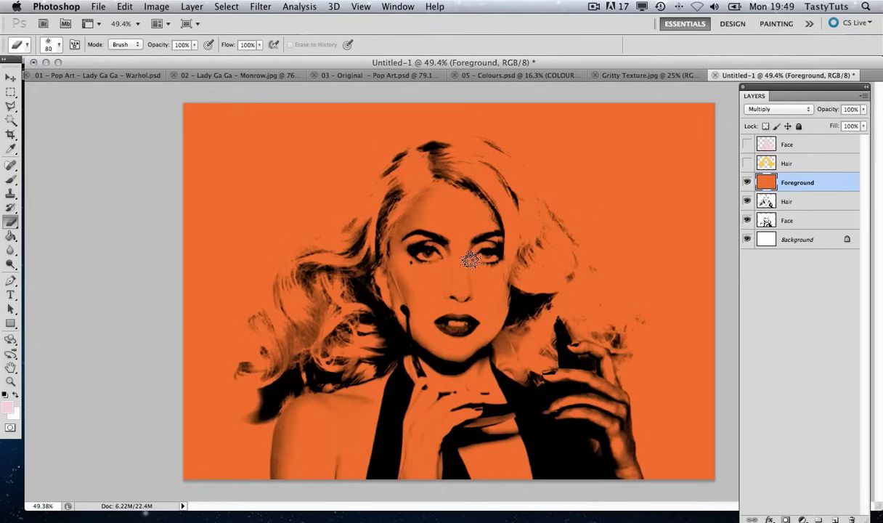
{"action": "left_click", "coordinate": [58, 45]}
{"action": "double_click", "coordinate": [42, 121]}
{"action": "mouse_move", "coordinate": [473, 371]}
{"action": "left_mouse_down"}
{"action": "mouse_move", "coordinate": [433, 298]}
{"action": "mouse_move", "coordinate": [432, 203]}
{"action": "mouse_move", "coordinate": [404, 276]}
{"action": "mouse_move", "coordinate": [471, 225]}
{"action": "mouse_move", "coordinate": [425, 385]}
{"action": "mouse_move", "coordinate": [375, 360]}
{"action": "mouse_move", "coordinate": [414, 429]}
{"action": "mouse_move", "coordinate": [571, 351]}
{"action": "mouse_move", "coordinate": [560, 363]}
{"action": "mouse_move", "coordinate": [572, 421]}
{"action": "mouse_move", "coordinate": [373, 391]}
{"action": "mouse_move", "coordinate": [307, 395]}
{"action": "mouse_move", "coordinate": [295, 484]}
{"action": "mouse_move", "coordinate": [606, 456]}
{"action": "left_mouse_up"}
{"action": "key", "text": "bracketright"}
{"action": "key", "text": "bracketright"}
{"action": "key", "text": "bracketright"}
{"action": "key", "text": "bracketright"}
{"action": "key", "text": "bracketright"}
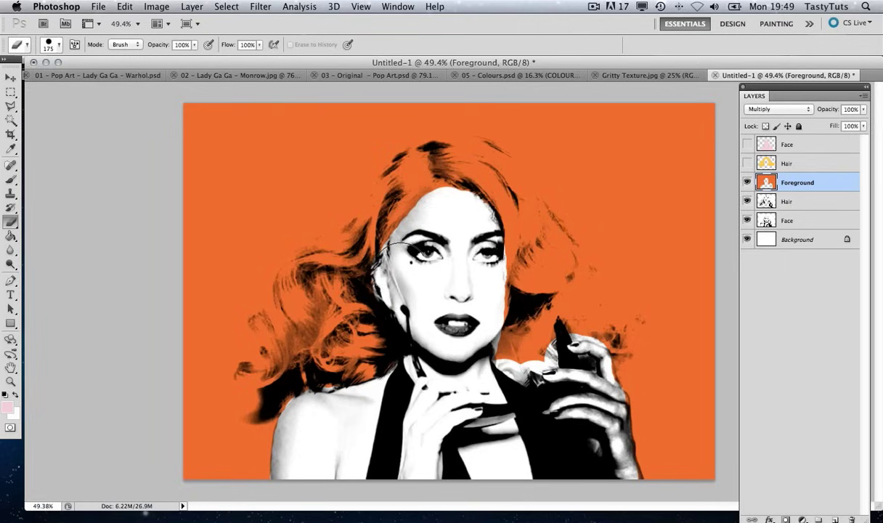
Show the yellow Hair layer and select its painted hair shape by inverting a Magic Wand selection of the empty surroundings.
{"action": "left_click", "coordinate": [747, 165]}
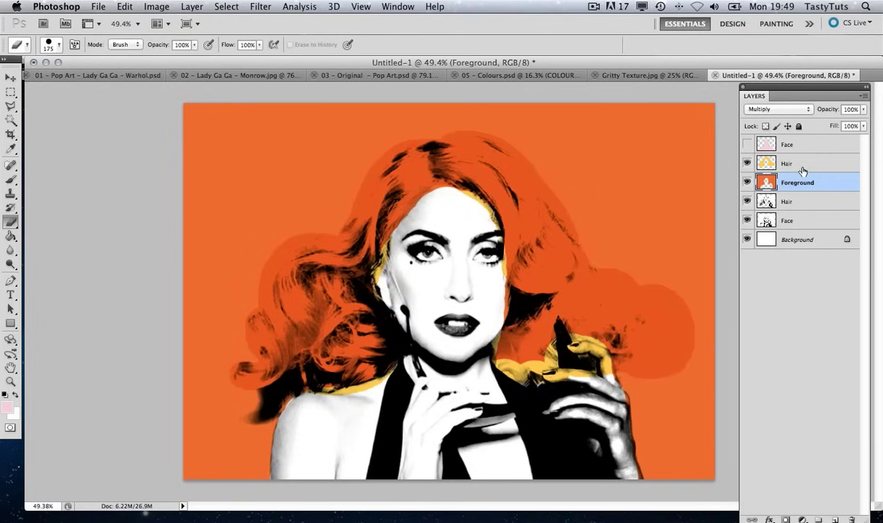
{"action": "left_click", "coordinate": [12, 119]}
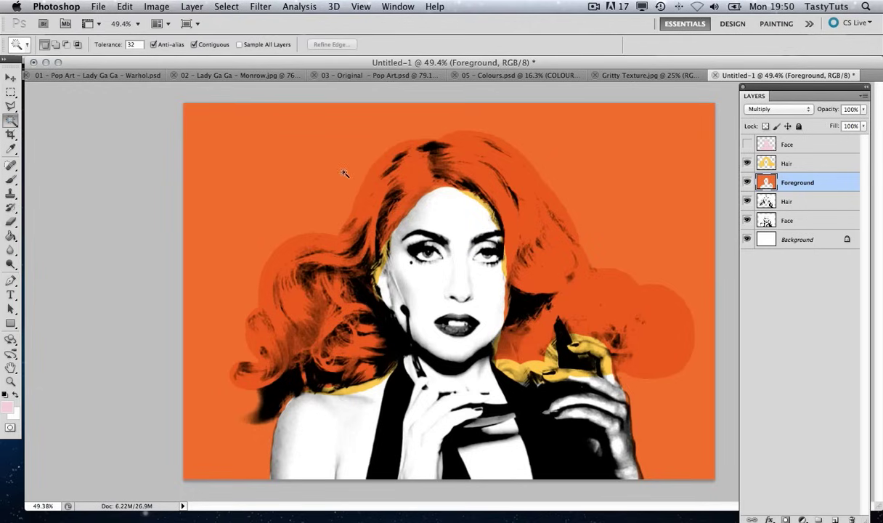
{"action": "left_click", "coordinate": [787, 163]}
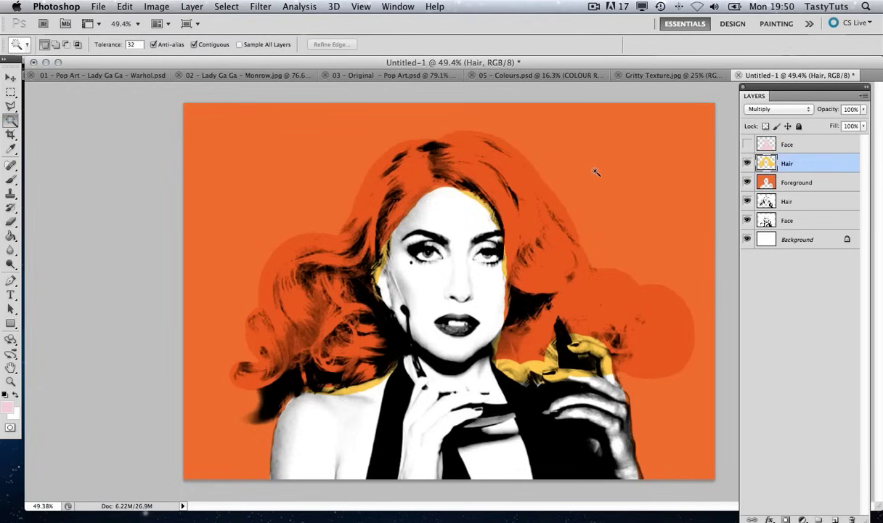
{"action": "left_click", "coordinate": [595, 172]}
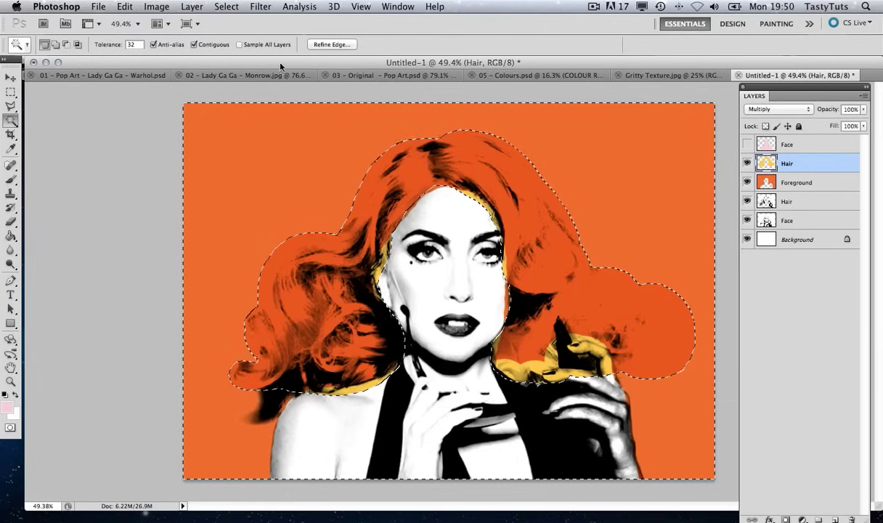
{"action": "left_click", "coordinate": [226, 6]}
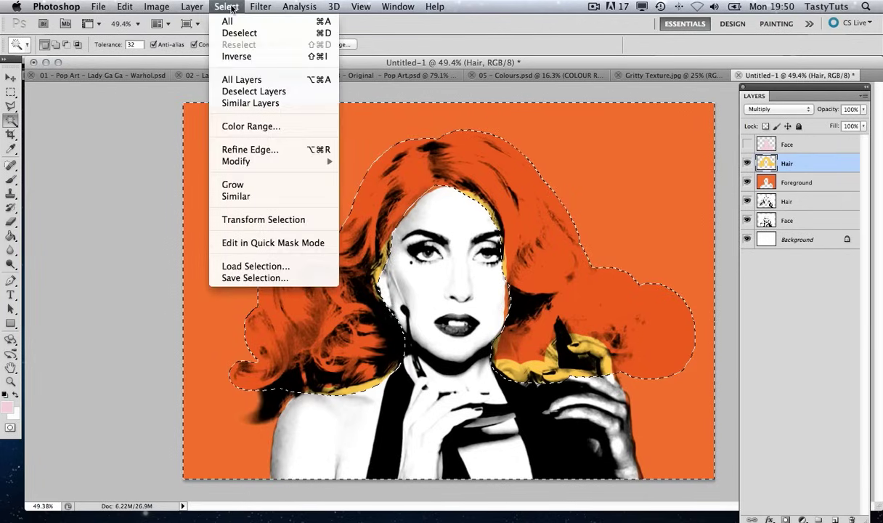
{"action": "left_click", "coordinate": [238, 56]}
Delete the selected hair shape from the orange Foreground layer and deselect.
{"action": "left_click", "coordinate": [797, 182]}
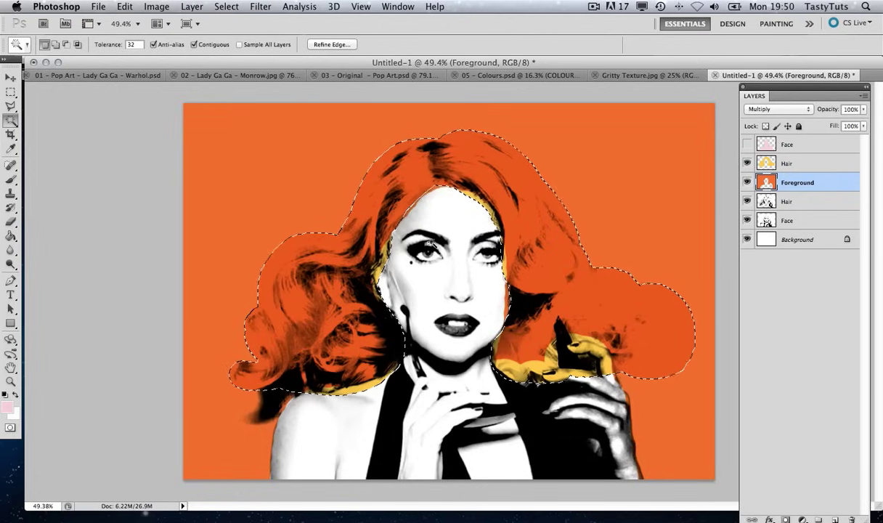
{"action": "key", "text": "Delete"}
{"action": "left_click", "coordinate": [10, 92]}
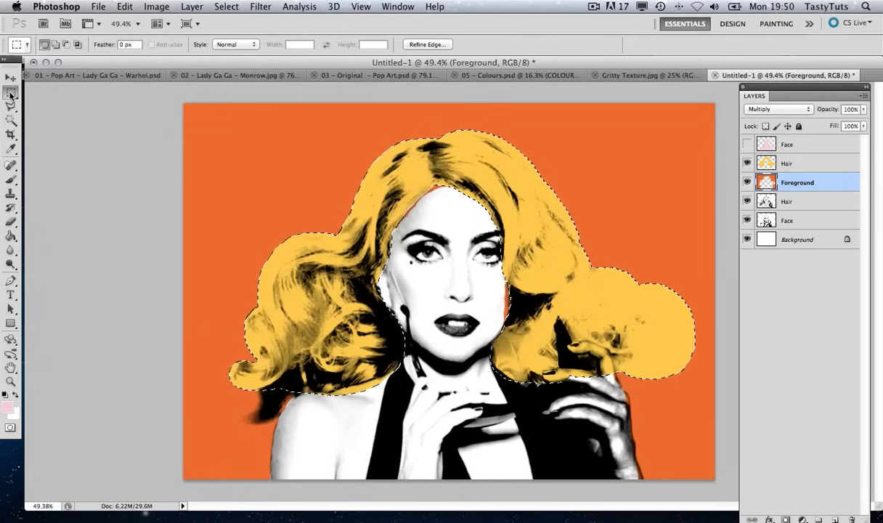
{"action": "left_click", "coordinate": [422, 260]}
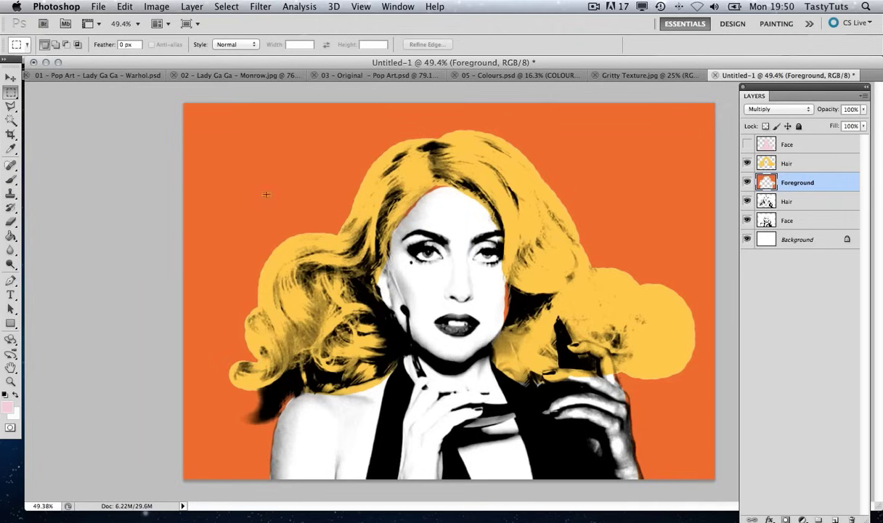
Erase the leftover orange edges around the face and neck on the Foreground layer.
{"action": "left_click", "coordinate": [12, 223]}
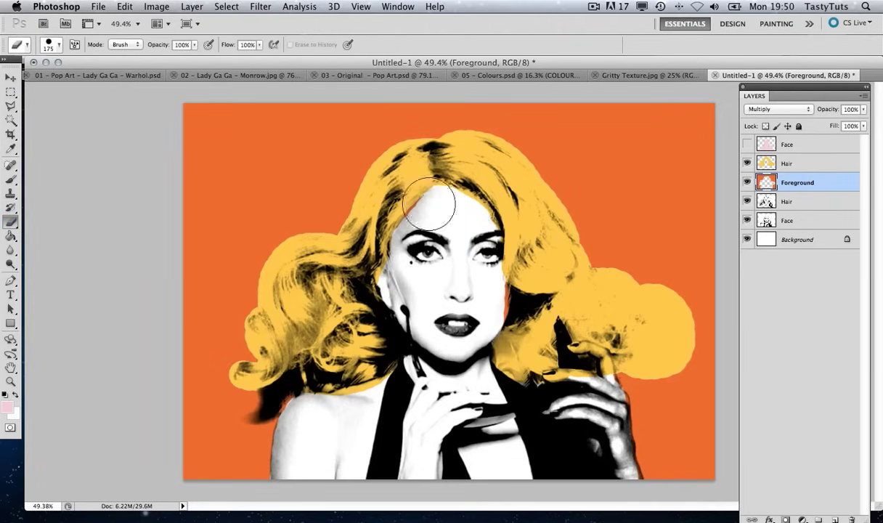
{"action": "left_click_drag", "start_coordinate": [411, 191], "coordinate": [401, 231]}
{"action": "left_click_drag", "start_coordinate": [468, 371], "coordinate": [432, 338]}
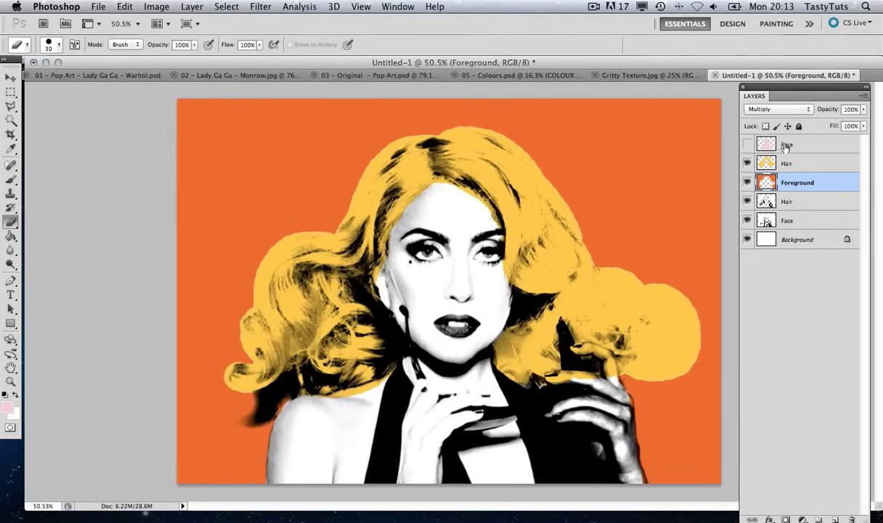
Show the pink Face layer and erase the yellow Hair layer's colour over the raised fingers with a 30 px eraser.
{"action": "left_click", "coordinate": [747, 144]}
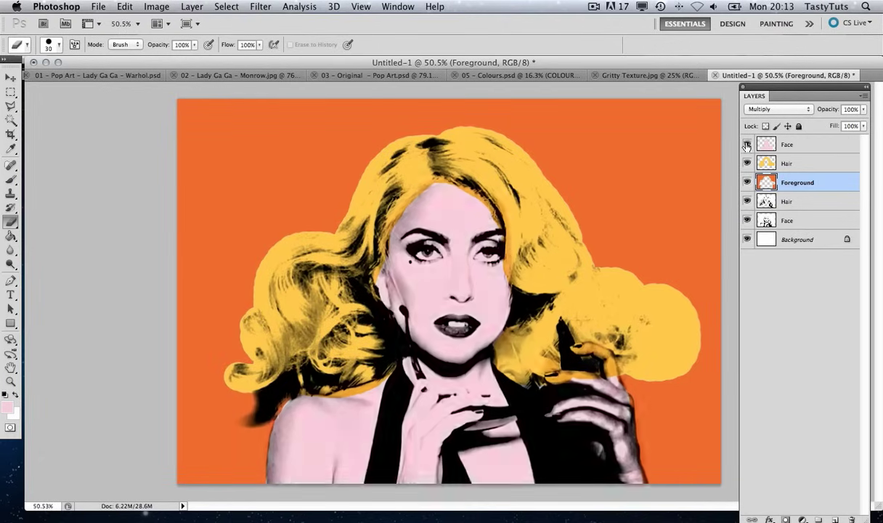
{"action": "left_click", "coordinate": [797, 147]}
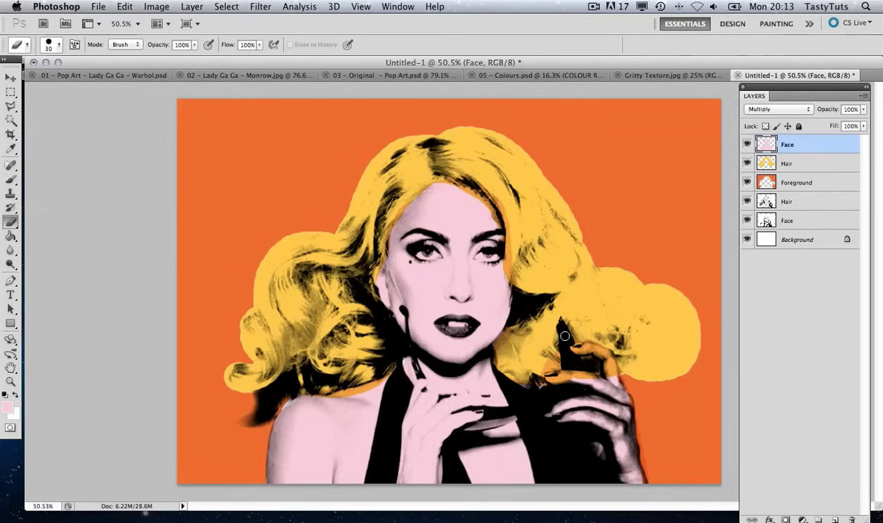
{"action": "scroll", "coordinate": [571, 342], "scroll_direction": "up", "scroll_amount": 4}
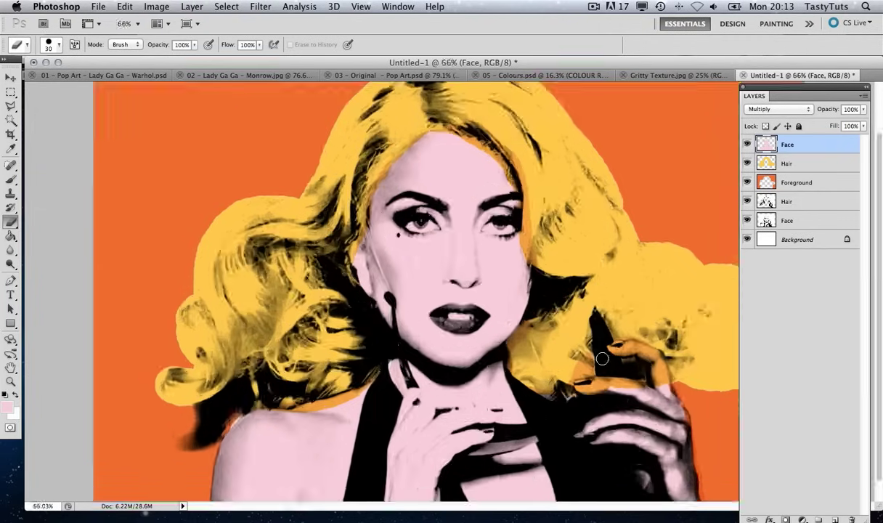
{"action": "key", "text": "alt+["}
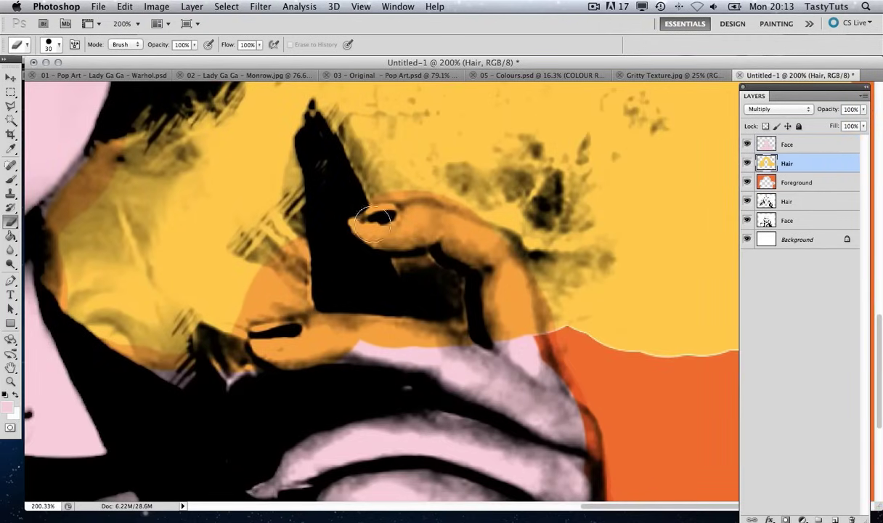
{"action": "mouse_move", "coordinate": [356, 221]}
{"action": "left_mouse_down"}
{"action": "mouse_move", "coordinate": [404, 219]}
{"action": "mouse_move", "coordinate": [479, 243]}
{"action": "mouse_move", "coordinate": [509, 289]}
{"action": "mouse_move", "coordinate": [503, 325]}
{"action": "mouse_move", "coordinate": [276, 341]}
{"action": "mouse_move", "coordinate": [410, 342]}
{"action": "mouse_move", "coordinate": [382, 335]}
{"action": "mouse_move", "coordinate": [410, 343]}
{"action": "left_mouse_up"}
{"action": "scroll", "coordinate": [410, 343], "scroll_direction": "left", "scroll_amount": 10}
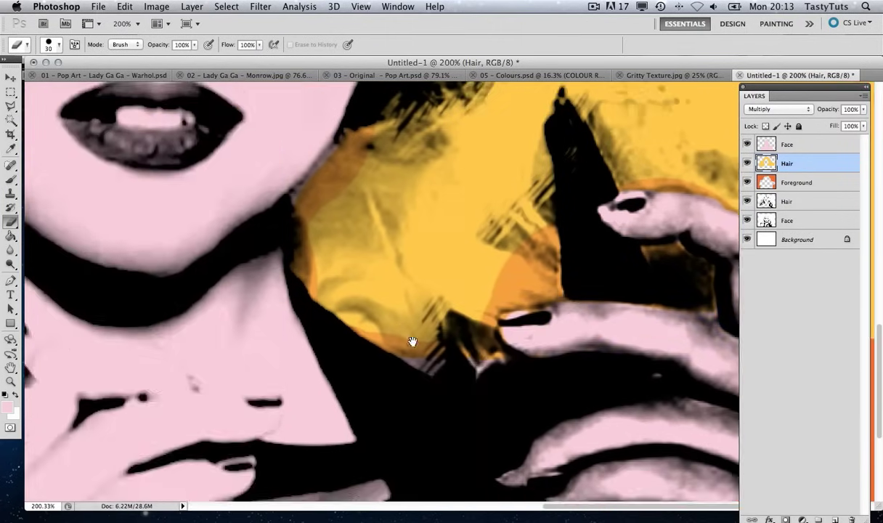
Select the painted hair shape from the yellow Hair layer, delete that area from the pink Face layer and deselect.
{"action": "key", "text": "w"}
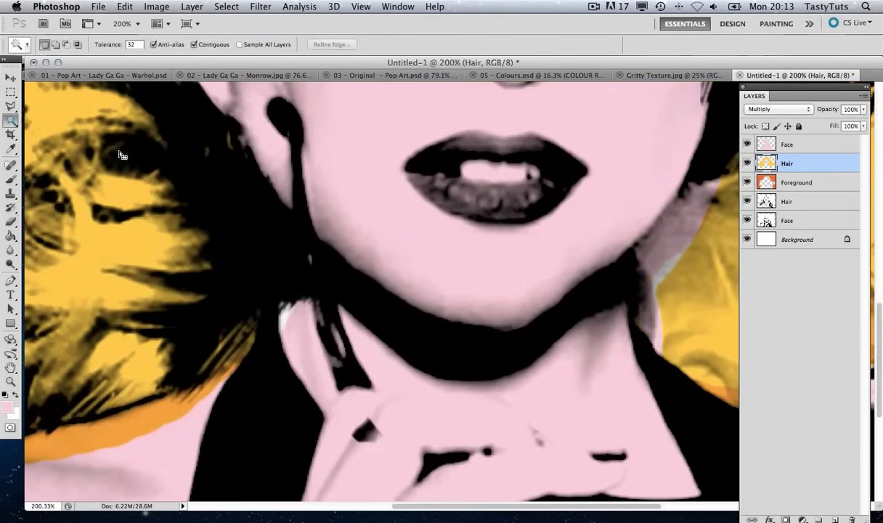
{"action": "left_click", "coordinate": [675, 186]}
{"action": "key", "text": "ctrl+0"}
{"action": "key", "text": "alt+]"}
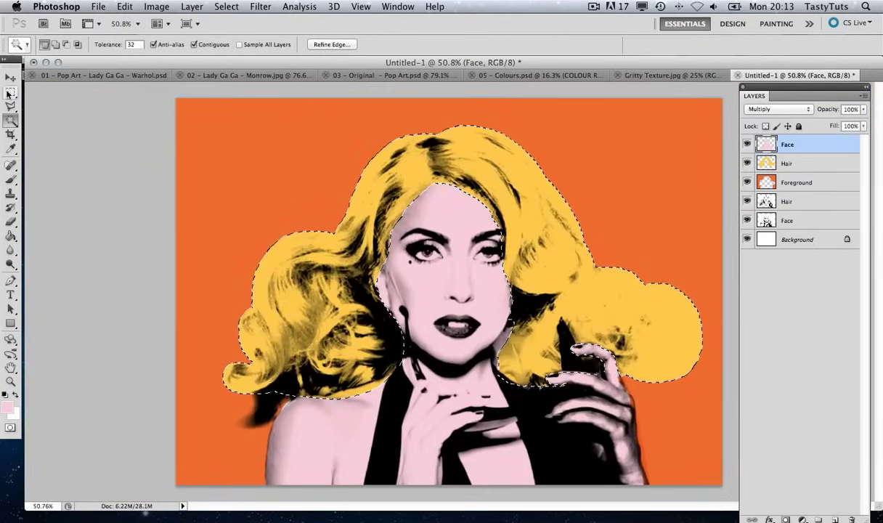
{"action": "key", "text": "ctrl+d"}
{"action": "key", "text": "m"}
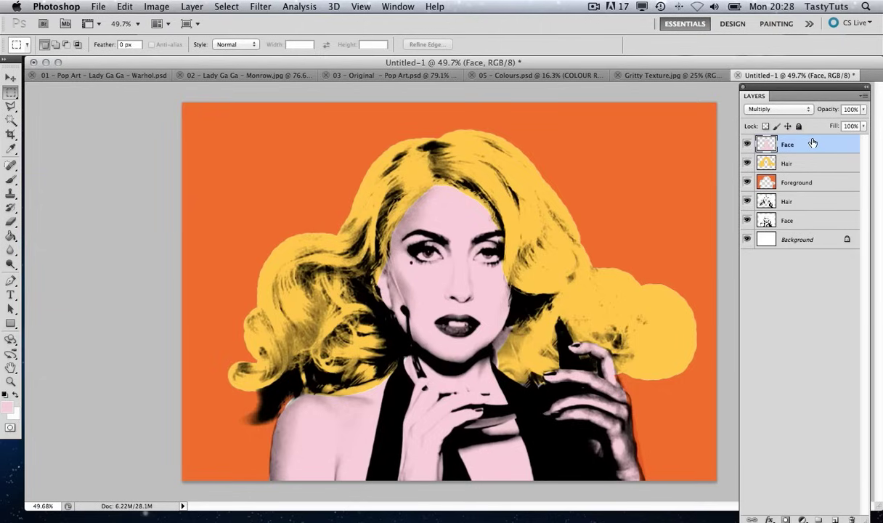
Create two new layers named Lips and Eyes above the pink Face layer.
{"action": "left_click", "coordinate": [864, 95]}
{"action": "left_click", "coordinate": [813, 101]}
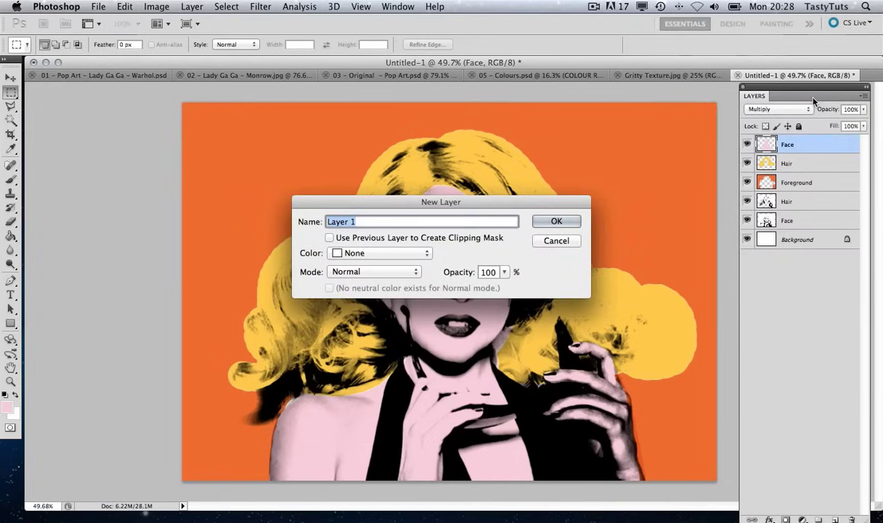
{"action": "type", "text": "Lips"}
{"action": "key", "text": "Return"}
{"action": "left_click", "coordinate": [864, 95]}
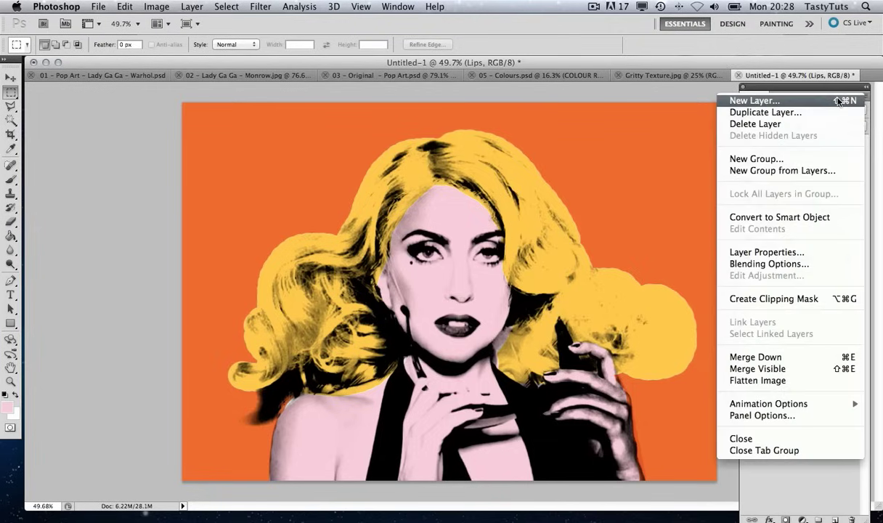
{"action": "left_click", "coordinate": [838, 101]}
{"action": "type", "text": "Eyes"}
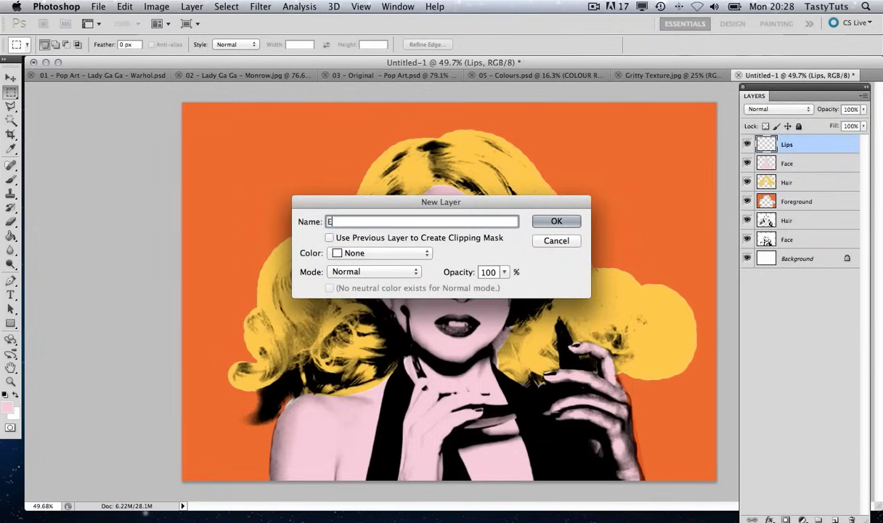
{"action": "left_click", "coordinate": [557, 221]}
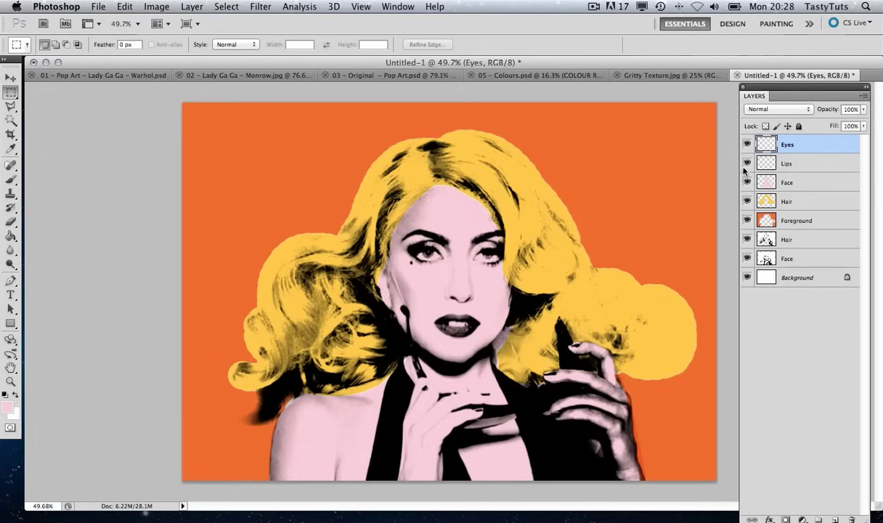
Draw a rectangular marquee selection around the lips on the lower, high-contrast black-and-white Face layer.
{"action": "left_click", "coordinate": [806, 164]}
{"action": "key", "text": "z"}
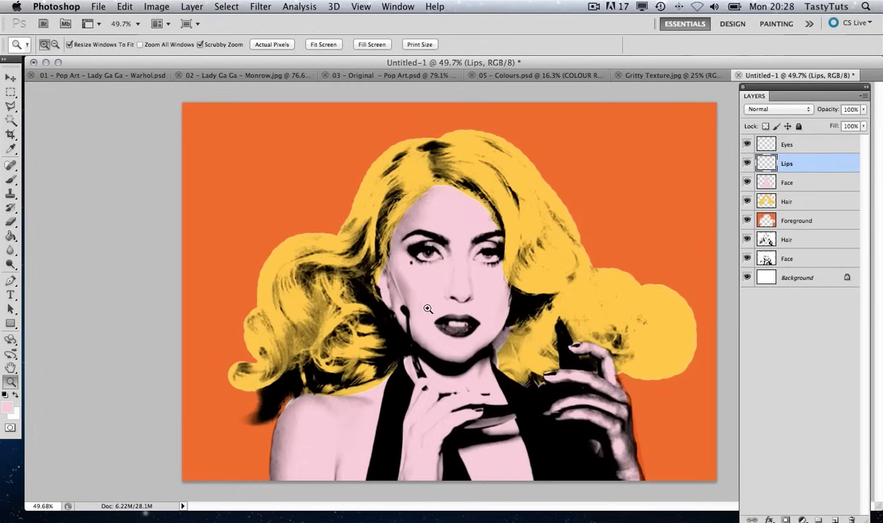
{"action": "left_click_drag", "start_coordinate": [405, 292], "coordinate": [501, 347]}
{"action": "scroll", "coordinate": [501, 347], "scroll_direction": "down", "scroll_amount": 3}
{"action": "scroll", "coordinate": [538, 331], "scroll_direction": "right", "scroll_amount": 4}
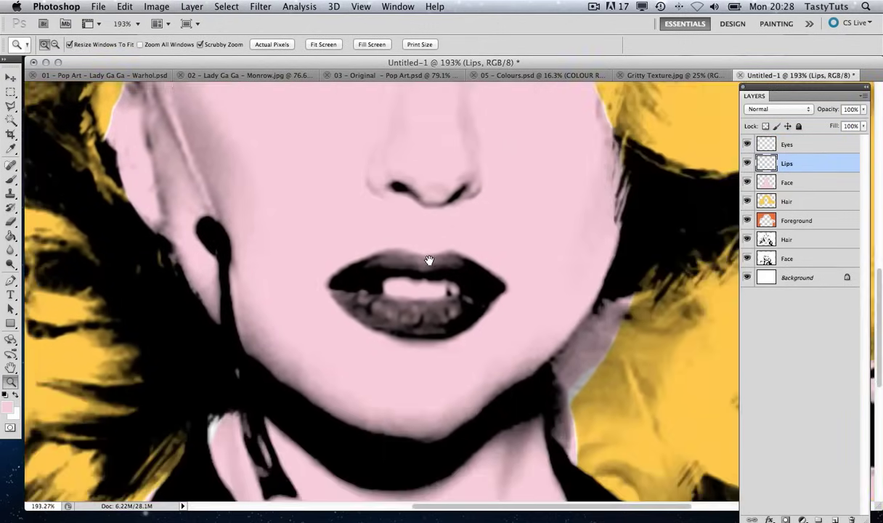
{"action": "left_click", "coordinate": [785, 255]}
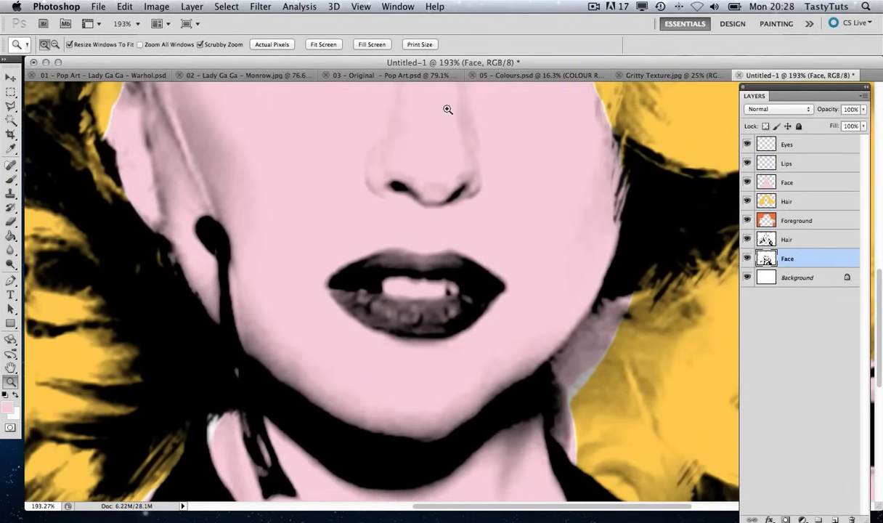
{"action": "left_click", "coordinate": [11, 92]}
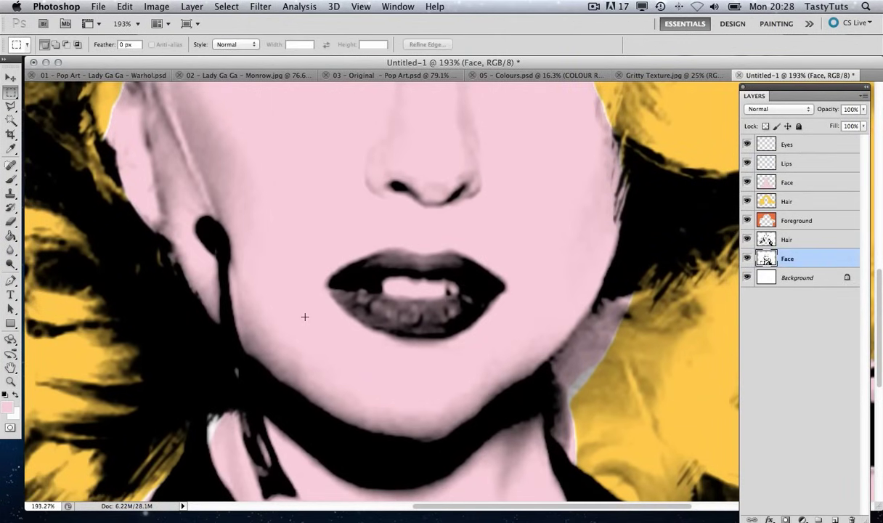
{"action": "left_click_drag", "start_coordinate": [308, 232], "coordinate": [520, 345]}
Raise the selected lips' brightness to 98 and increase their contrast with Brightness/Contrast, and deselect.
{"action": "left_click", "coordinate": [156, 6]}
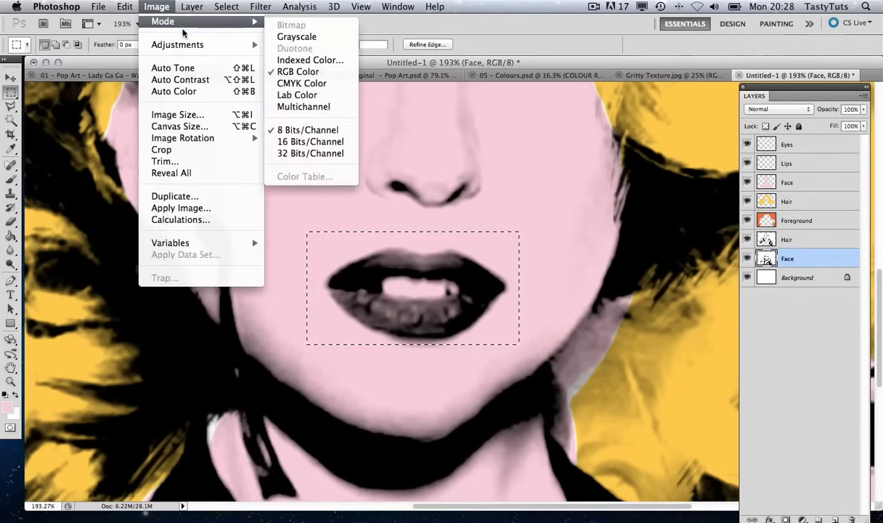
{"action": "mouse_move", "coordinate": [181, 44]}
{"action": "left_click", "coordinate": [300, 48]}
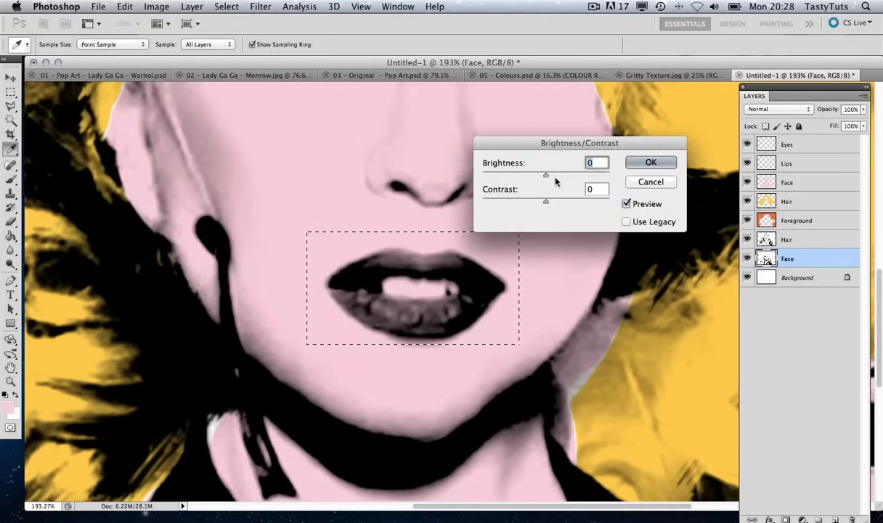
{"action": "left_click_drag", "start_coordinate": [547, 176], "coordinate": [587, 176]}
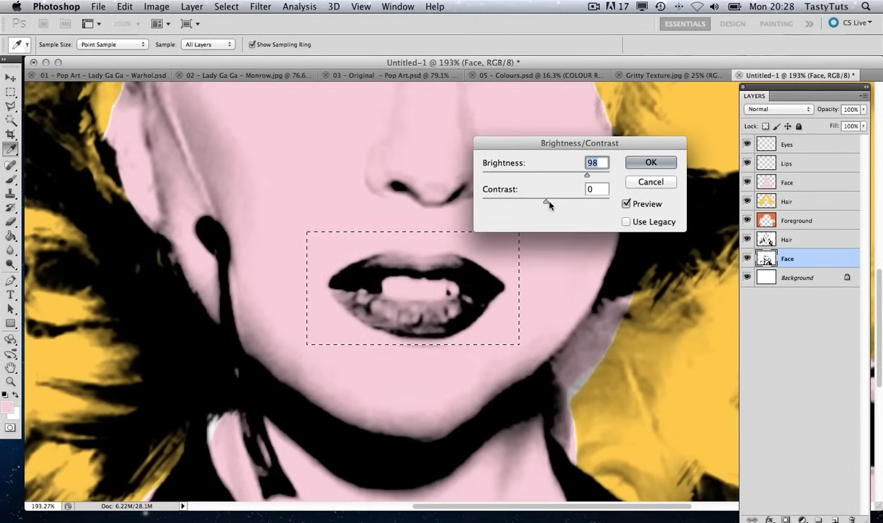
{"action": "left_click_drag", "start_coordinate": [546, 202], "coordinate": [574, 177]}
{"action": "left_click", "coordinate": [644, 164]}
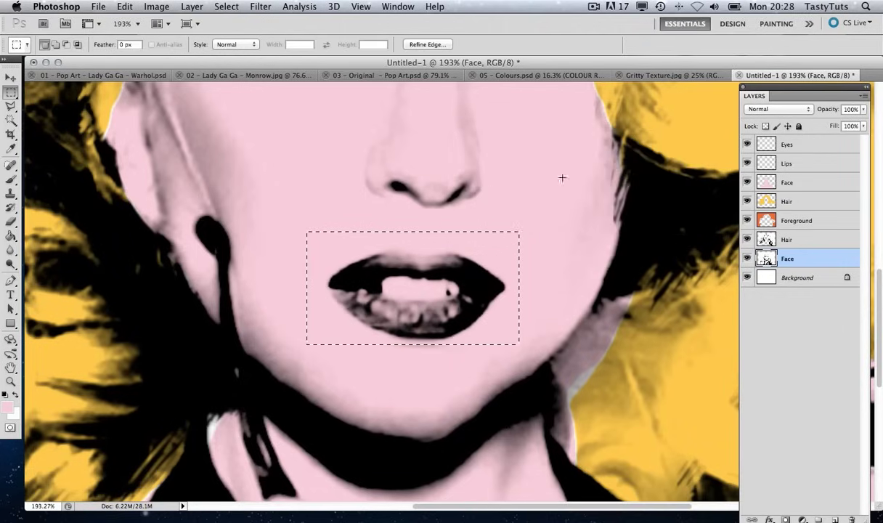
{"action": "key", "text": "ctrl+d"}
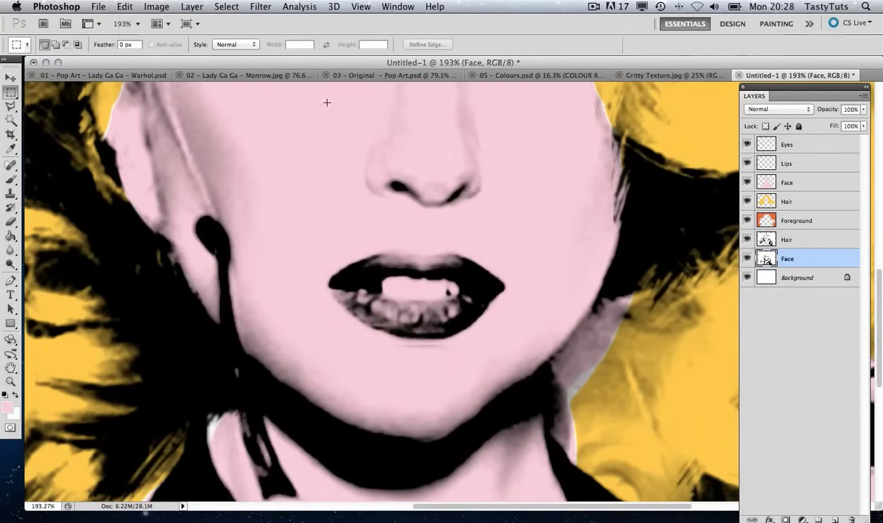
Sample the red swatch in 05 - Colours.psd as the foreground colour and return to the Untitled-1 portrait.
{"action": "left_click", "coordinate": [503, 75]}
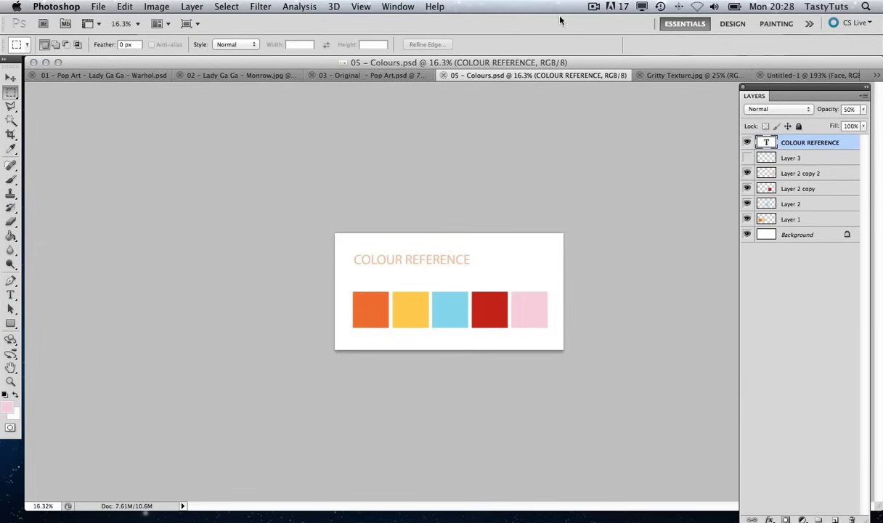
{"action": "left_click", "coordinate": [10, 149]}
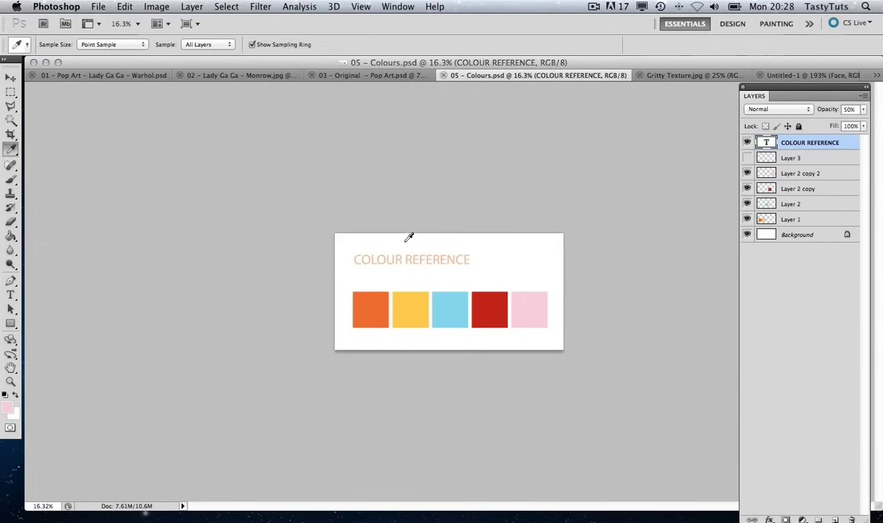
{"action": "left_click", "coordinate": [494, 317]}
{"action": "left_click", "coordinate": [781, 75]}
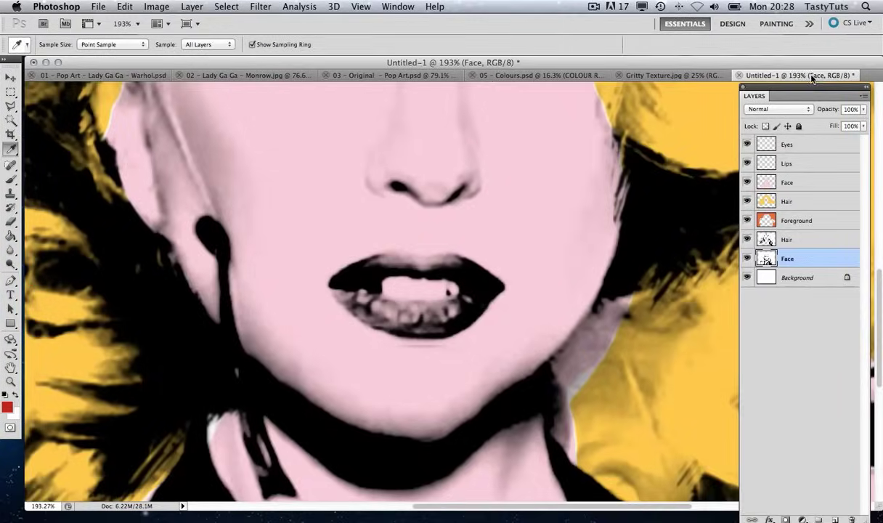
Paint over the lips in red on the Lips layer with a 15 px brush, leaving out the teeth, and set the layer to Multiply.
{"action": "left_click", "coordinate": [821, 167]}
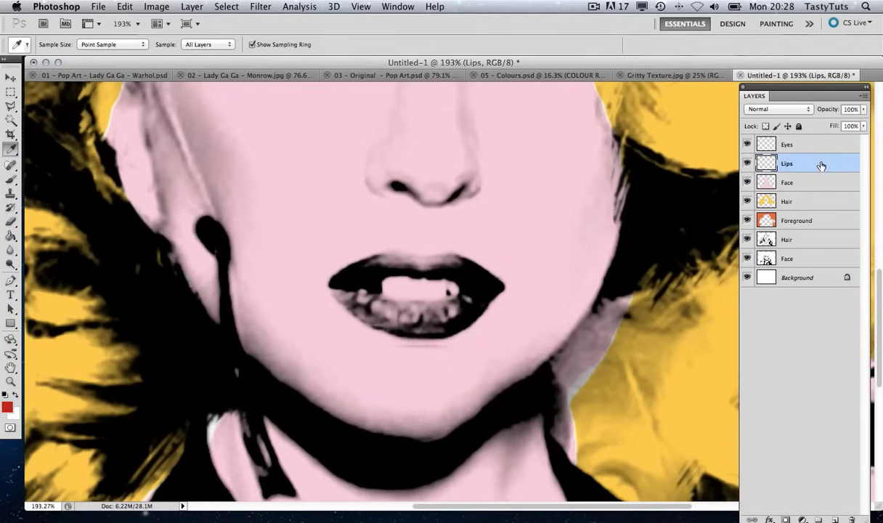
{"action": "key", "text": "b"}
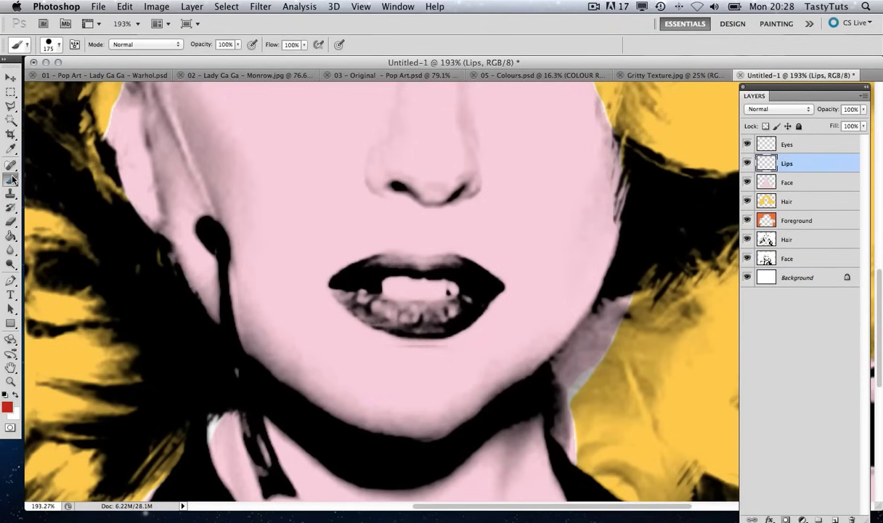
{"action": "key", "text": "bracketleft"}
{"action": "key", "text": "bracketleft"}
{"action": "key", "text": "bracketleft"}
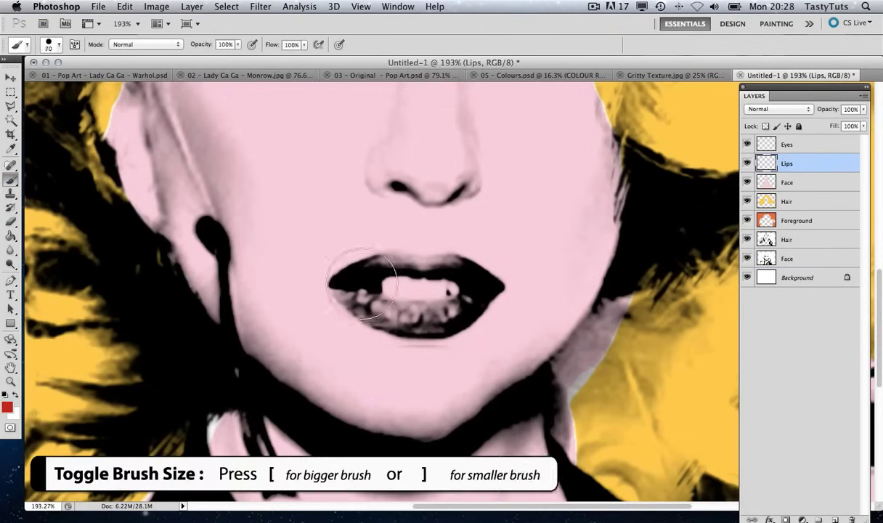
{"action": "key", "text": "bracketleft"}
{"action": "key", "text": "bracketleft"}
{"action": "key", "text": "bracketleft"}
{"action": "left_click", "coordinate": [339, 281]}
{"action": "mouse_move", "coordinate": [339, 282]}
{"action": "left_mouse_down"}
{"action": "mouse_move", "coordinate": [378, 262]}
{"action": "mouse_move", "coordinate": [355, 269]}
{"action": "left_mouse_up"}
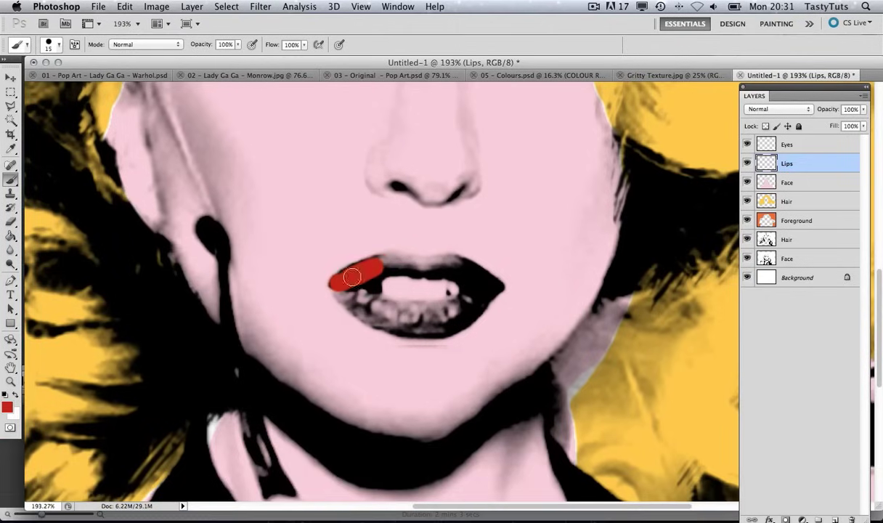
{"action": "mouse_move", "coordinate": [338, 277]}
{"action": "left_mouse_down"}
{"action": "mouse_move", "coordinate": [367, 256]}
{"action": "mouse_move", "coordinate": [473, 262]}
{"action": "mouse_move", "coordinate": [449, 328]}
{"action": "mouse_move", "coordinate": [329, 288]}
{"action": "mouse_move", "coordinate": [361, 292]}
{"action": "mouse_move", "coordinate": [365, 275]}
{"action": "mouse_move", "coordinate": [468, 289]}
{"action": "mouse_move", "coordinate": [392, 310]}
{"action": "mouse_move", "coordinate": [481, 290]}
{"action": "mouse_move", "coordinate": [515, 296]}
{"action": "left_mouse_up"}
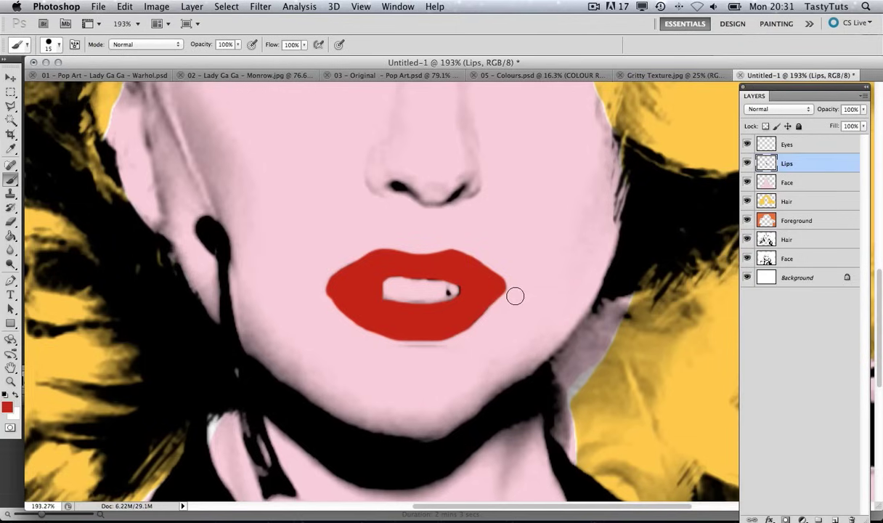
{"action": "left_click", "coordinate": [781, 110]}
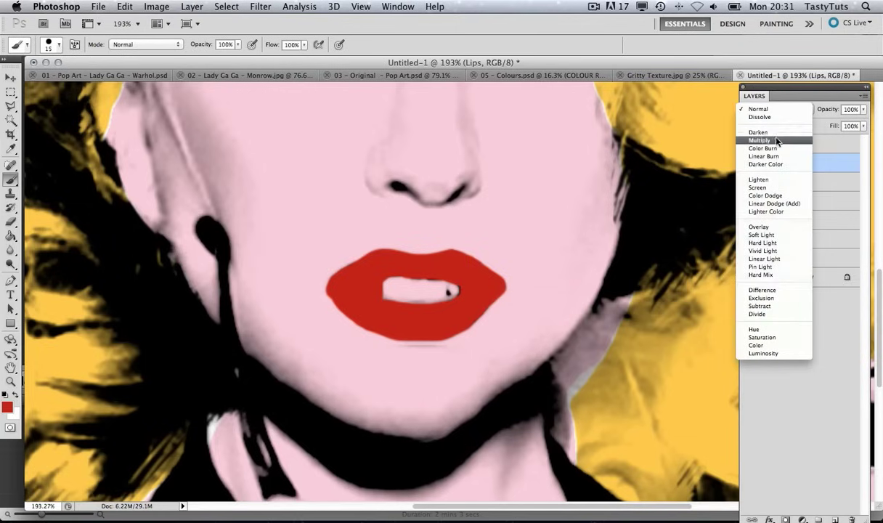
{"action": "left_click", "coordinate": [775, 141]}
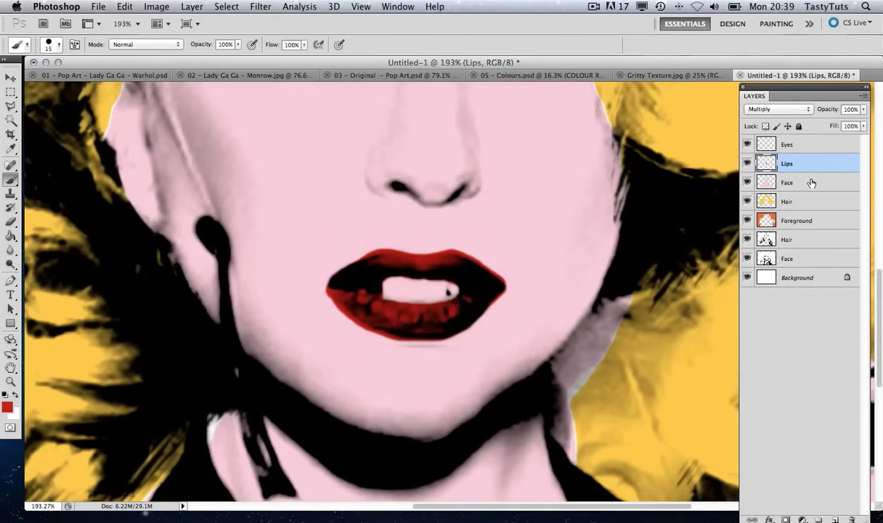
Erase the pink over the teeth on the upper, pink Face layer with a 30 px eraser.
{"action": "left_click", "coordinate": [770, 177]}
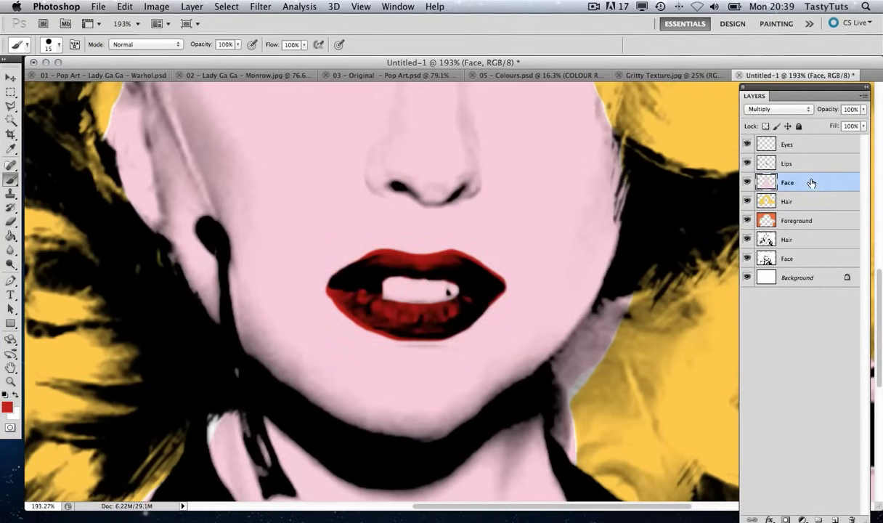
{"action": "left_click", "coordinate": [11, 222]}
{"action": "mouse_move", "coordinate": [413, 306]}
{"action": "left_mouse_down"}
{"action": "mouse_move", "coordinate": [390, 290]}
{"action": "mouse_move", "coordinate": [439, 290]}
{"action": "left_mouse_up"}
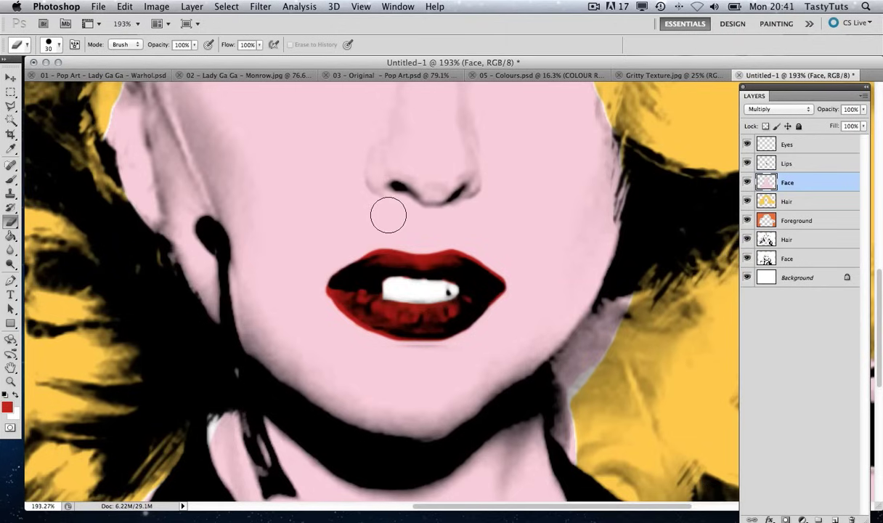
Sample the light blue swatch in 05 - Colours.psd as the foreground colour and return to the Untitled-1 portrait.
{"action": "left_click_drag", "start_coordinate": [414, 187], "coordinate": [375, 232]}
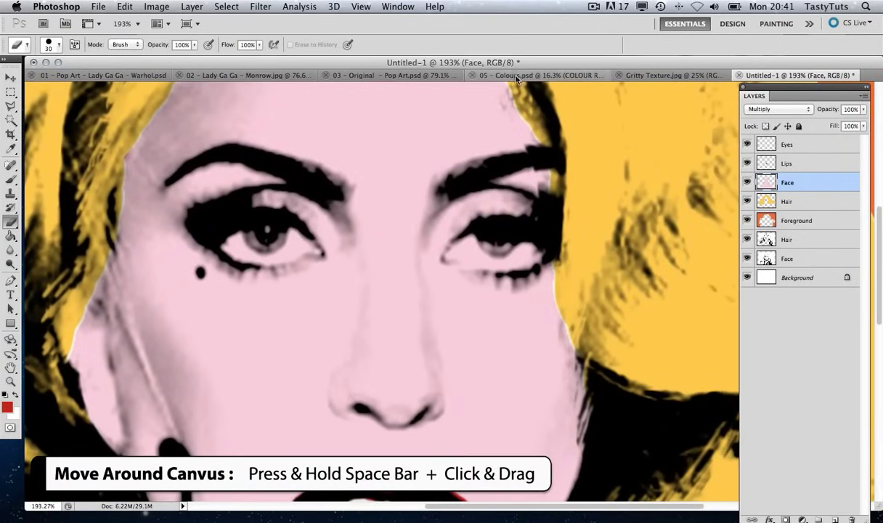
{"action": "left_click", "coordinate": [517, 76]}
{"action": "left_click", "coordinate": [11, 105]}
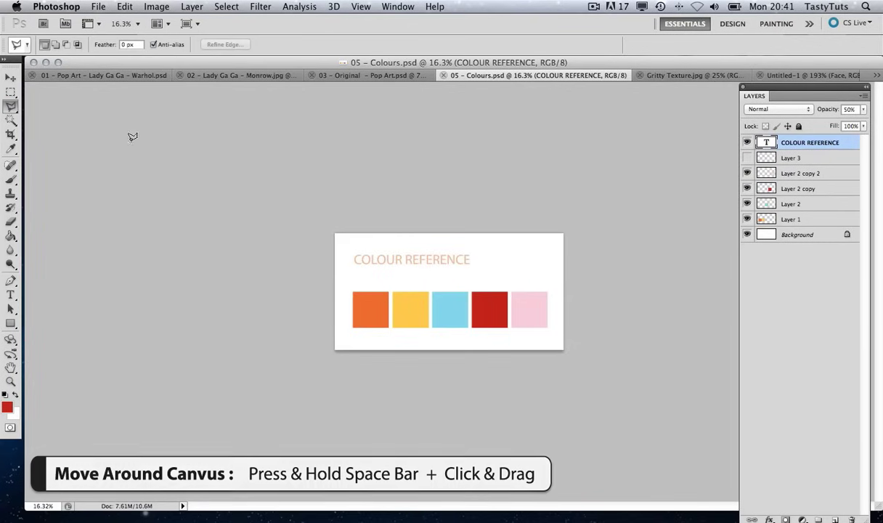
{"action": "key", "text": "i"}
{"action": "left_click", "coordinate": [457, 300]}
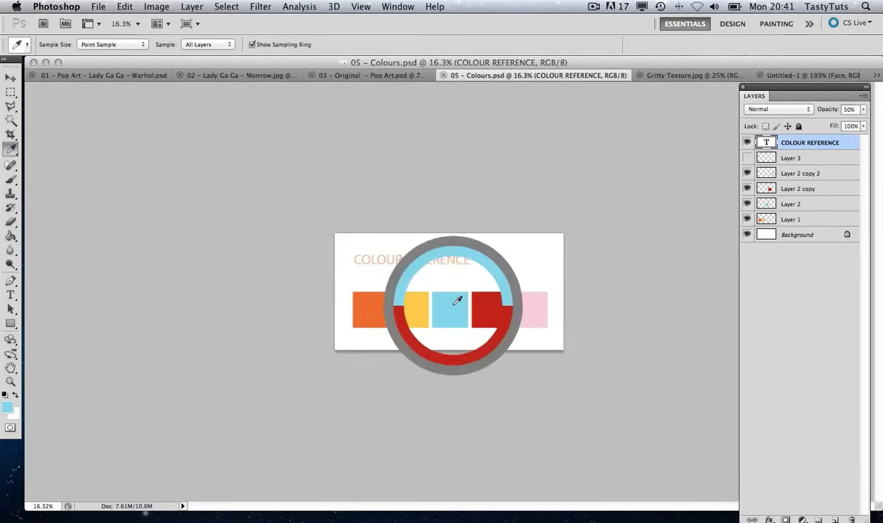
{"action": "left_click", "coordinate": [799, 75]}
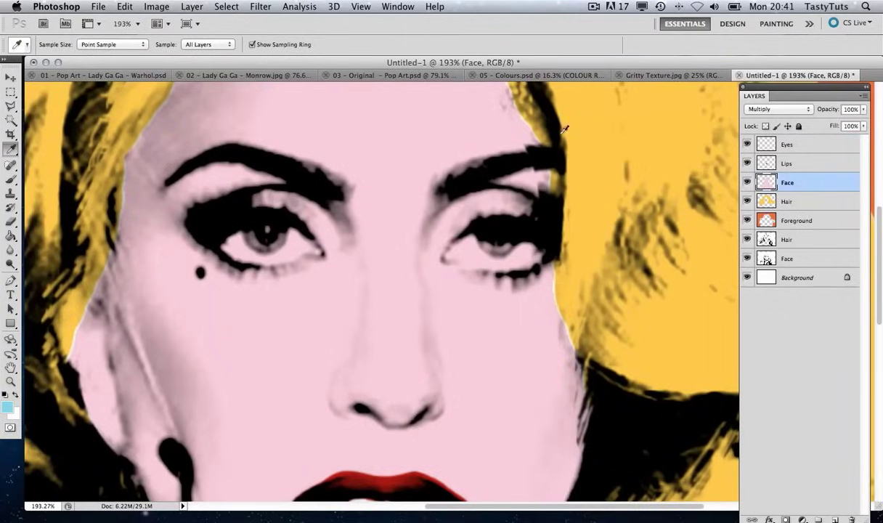
Paint light blue eyeshadow over both eyelids on the Eyes layer with a 25 px brush and set the layer to Multiply.
{"action": "left_click", "coordinate": [799, 146]}
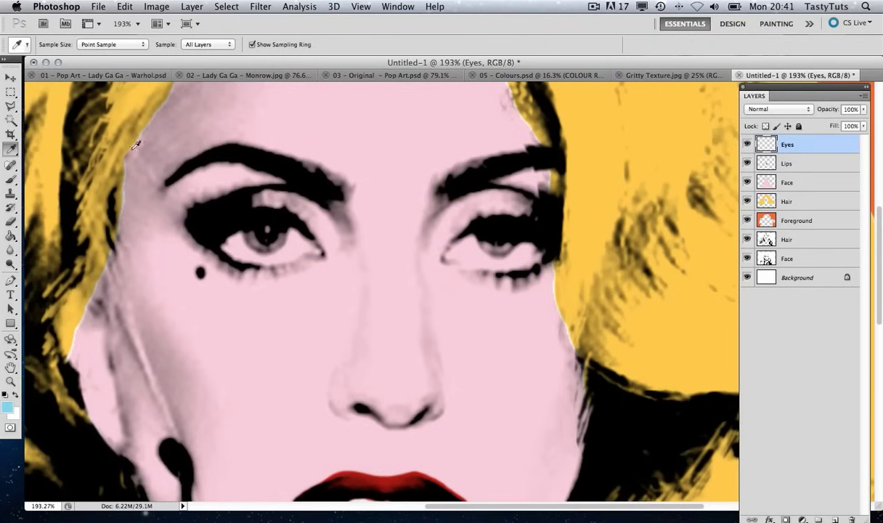
{"action": "left_click", "coordinate": [11, 179]}
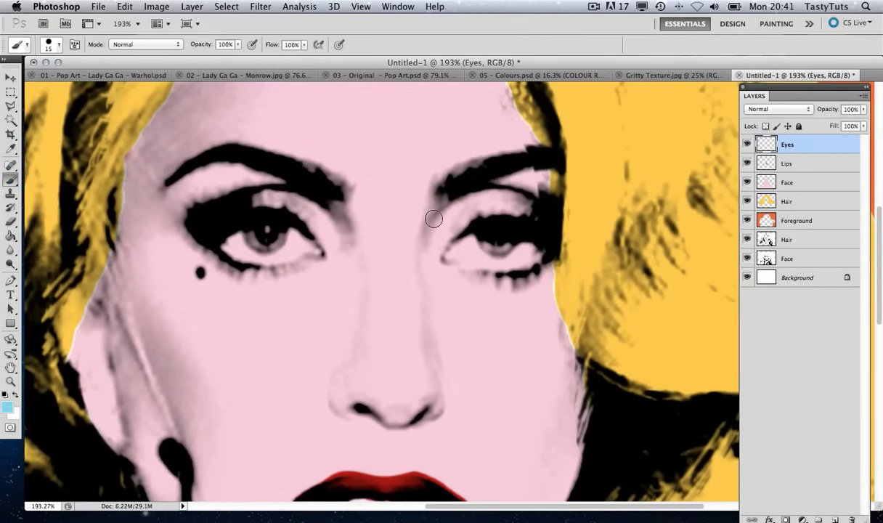
{"action": "key", "text": "bracketright"}
{"action": "mouse_move", "coordinate": [430, 249]}
{"action": "left_mouse_down"}
{"action": "mouse_move", "coordinate": [475, 205]}
{"action": "mouse_move", "coordinate": [544, 204]}
{"action": "mouse_move", "coordinate": [463, 207]}
{"action": "mouse_move", "coordinate": [475, 201]}
{"action": "mouse_move", "coordinate": [516, 196]}
{"action": "mouse_move", "coordinate": [550, 207]}
{"action": "left_mouse_up"}
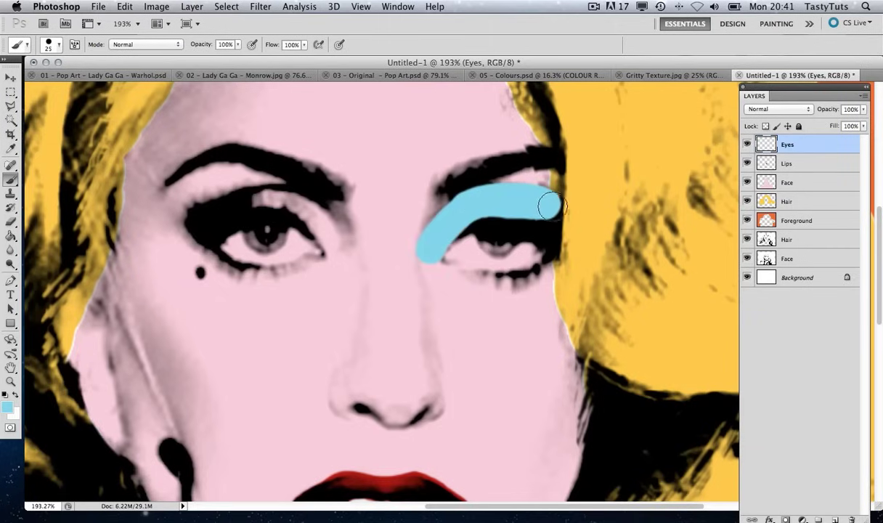
{"action": "left_click", "coordinate": [190, 213]}
{"action": "mouse_move", "coordinate": [191, 213]}
{"action": "left_mouse_down"}
{"action": "mouse_move", "coordinate": [234, 197]}
{"action": "mouse_move", "coordinate": [291, 201]}
{"action": "mouse_move", "coordinate": [334, 242]}
{"action": "mouse_move", "coordinate": [335, 234]}
{"action": "mouse_move", "coordinate": [213, 193]}
{"action": "left_mouse_up"}
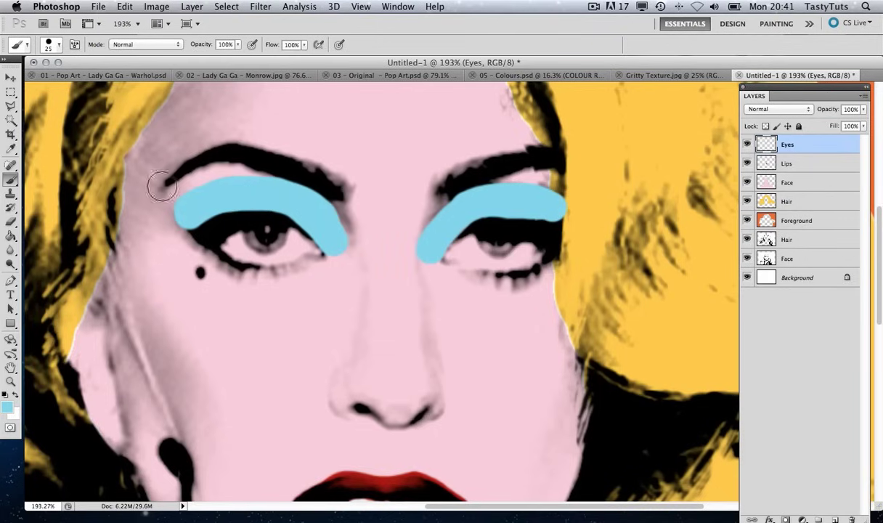
{"action": "left_click", "coordinate": [767, 109]}
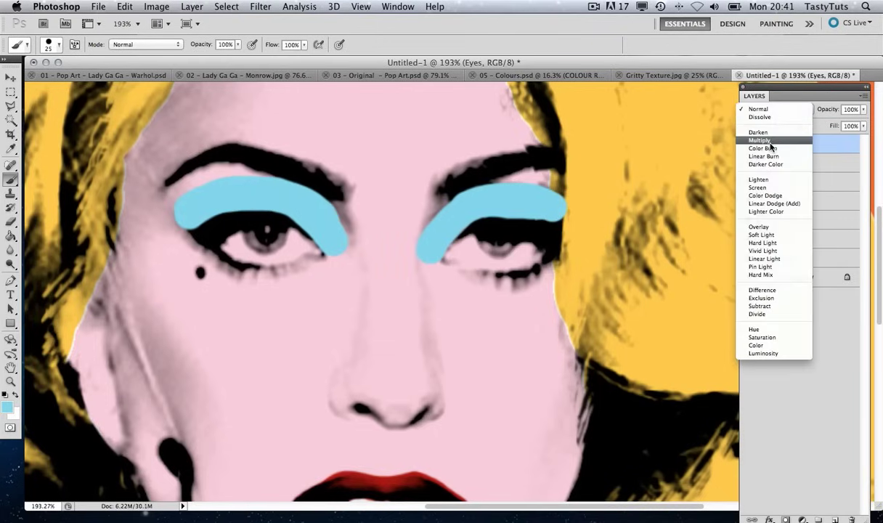
{"action": "left_click", "coordinate": [770, 144]}
Dab a light blue spot over the beauty mark below the eye on the Eyes layer with a 15 px brush.
{"action": "key", "text": "bracketleft"}
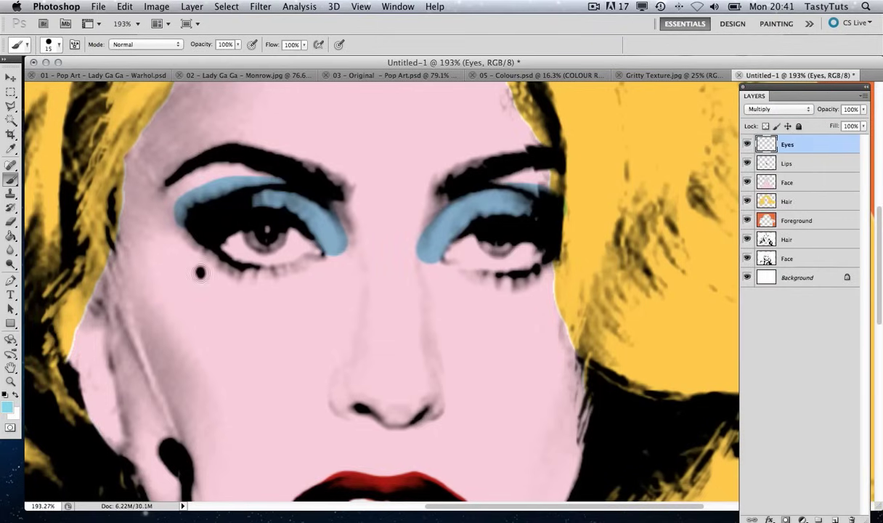
{"action": "left_click", "coordinate": [200, 272]}
{"action": "scroll", "coordinate": [336, 244], "scroll_direction": "down", "scroll_amount": 1}
{"action": "scroll", "coordinate": [336, 244], "scroll_direction": "down", "scroll_amount": 10}
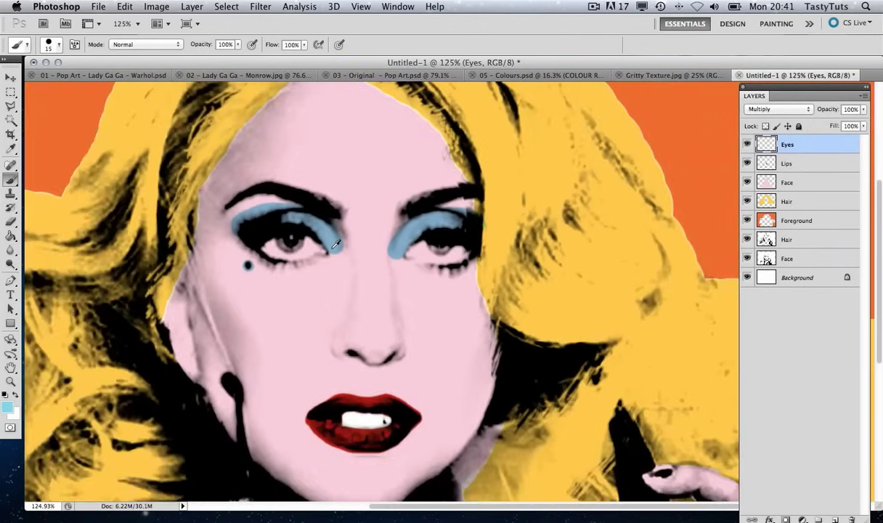